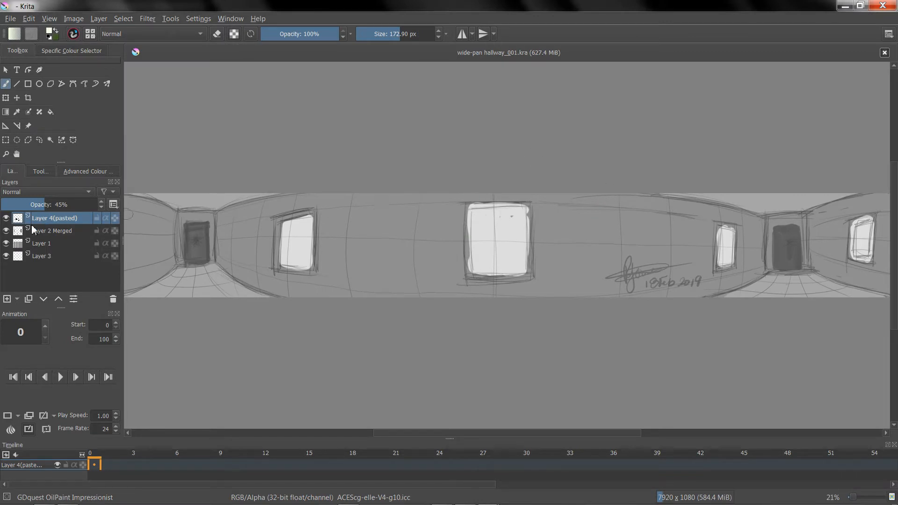
# - Hide Layer 4(pasted) in the hallway drawing and switch to the Background folder in Windows Explorer
pyautogui.click(6, 218)
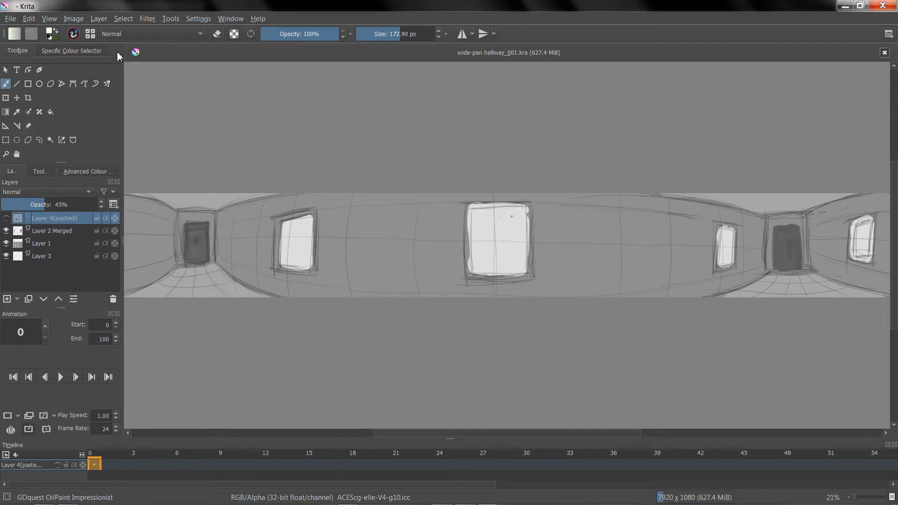
pyautogui.hotkey('alt', 'Tab')
pyautogui.hotkey('alt', 'Tab')
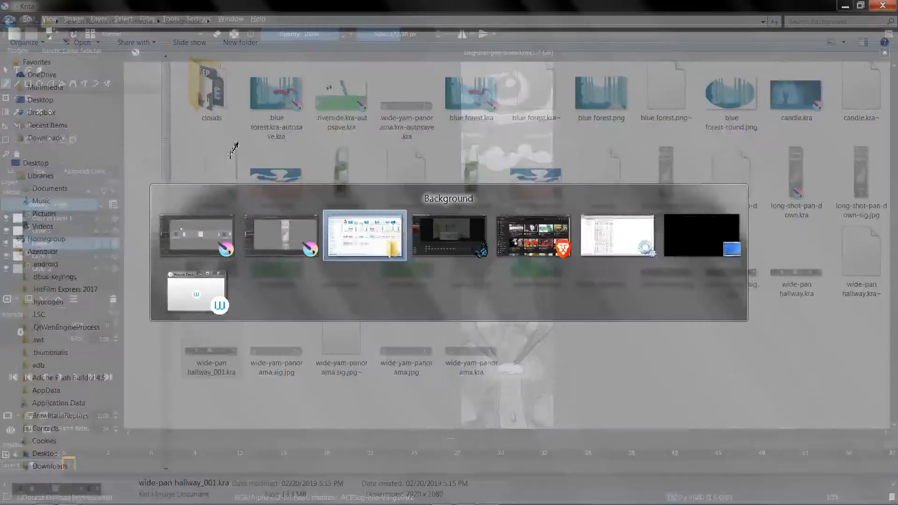
pyautogui.hotkey('alt', 'shift', 'Tab')
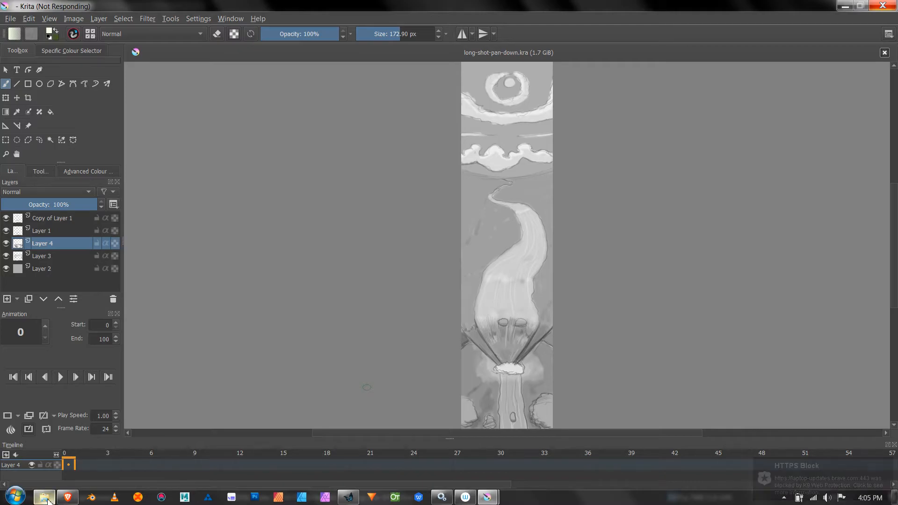
pyautogui.click(48, 501)
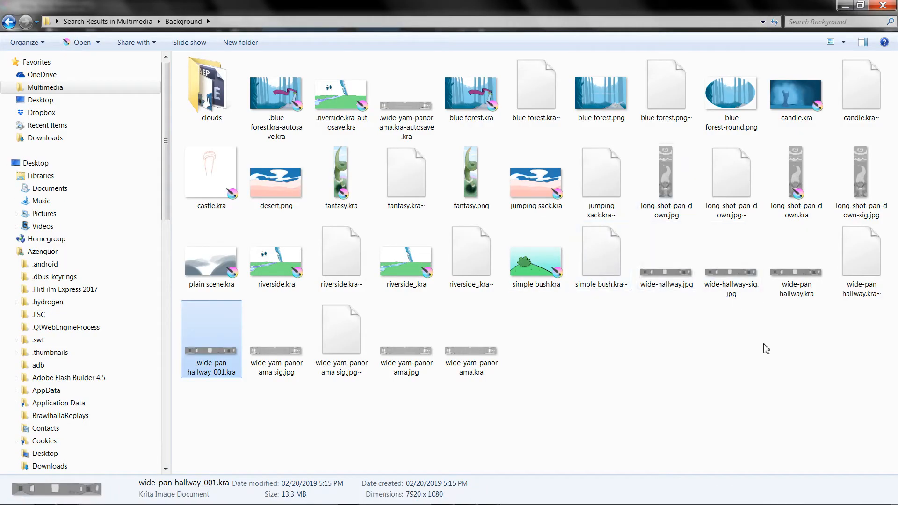
# - Check the pixel dimensions of long-shot-pan-down.jpg, wide-hallway.jpg and wide-yam-panorama sig.jpg
pyautogui.click(665, 182)
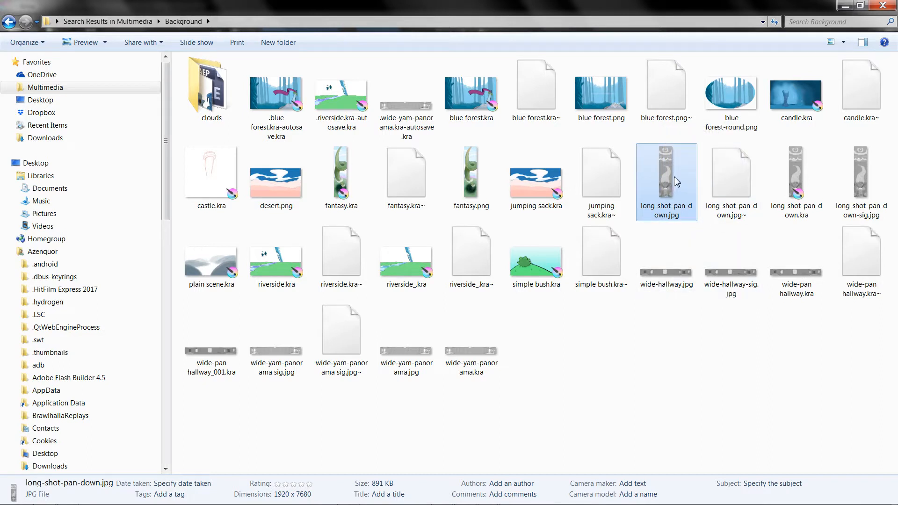
pyautogui.click(677, 278)
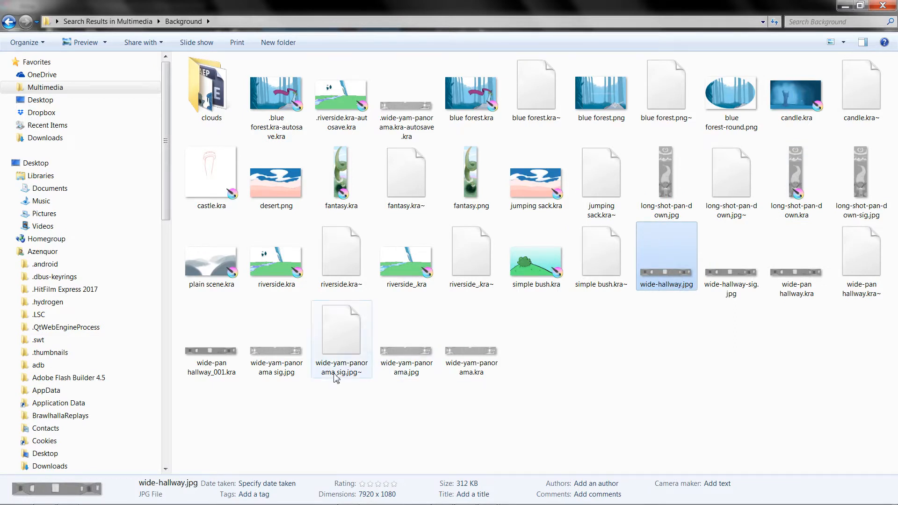
pyautogui.click(284, 357)
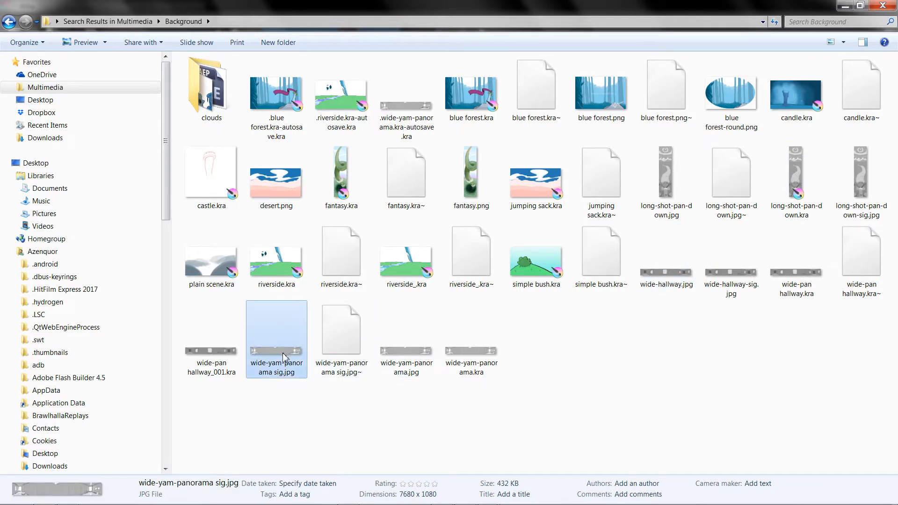
pyautogui.click(299, 384)
pyautogui.click(290, 361)
# - View the background drawings from wide-yam-panorama sig.jpg back to long-shot-pan-down.jpg at larger size, and close the viewer
pyautogui.doubleClick(279, 353)
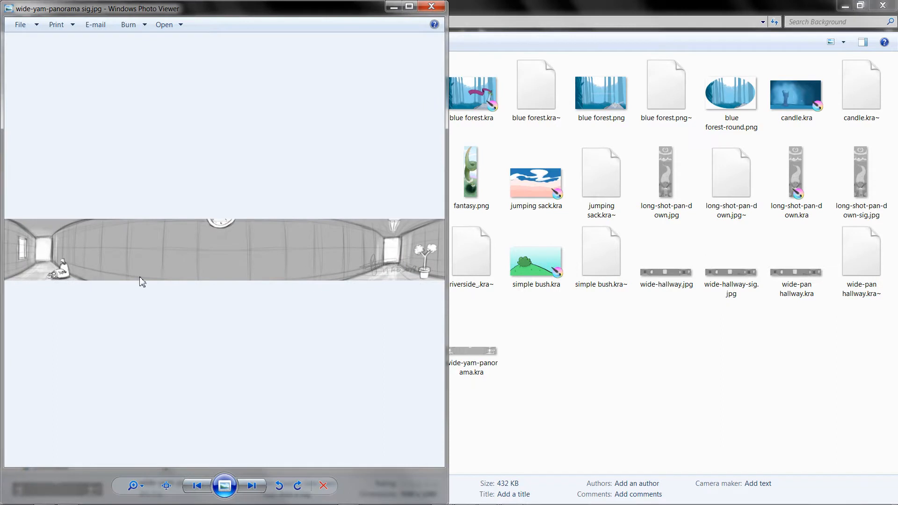
pyautogui.press('Left')
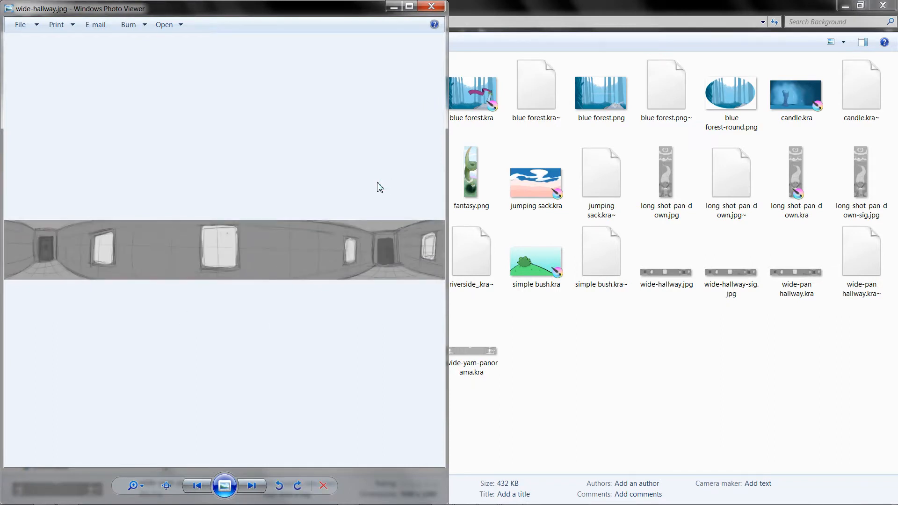
pyautogui.press('Left')
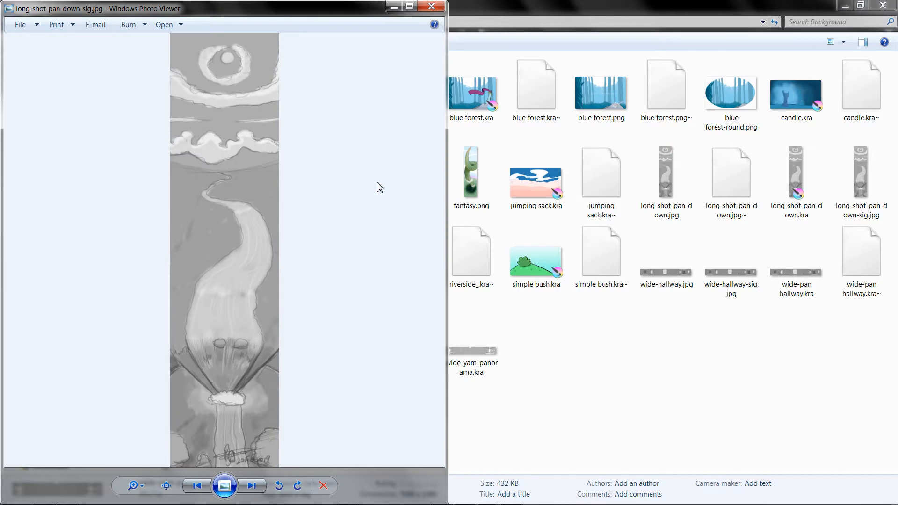
pyautogui.press('Left')
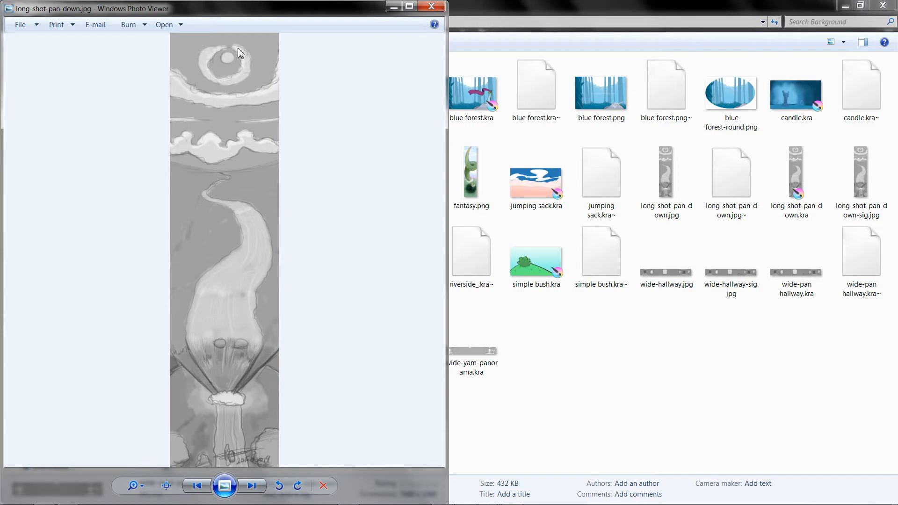
pyautogui.click(431, 7)
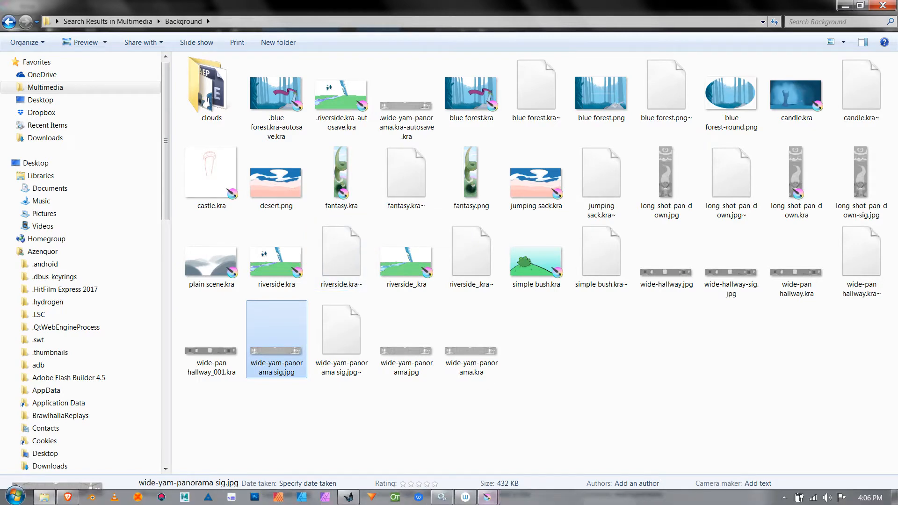
# - Switch to TVPaint Animation and create a project with camera, using a 1920 x 1080 camera view and a 1920 x 7680 drawing area
pyautogui.click(348, 496)
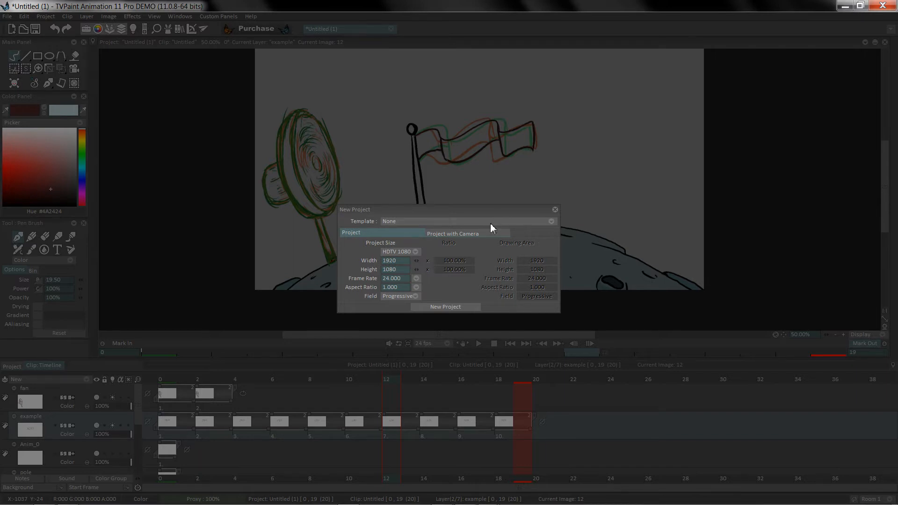
pyautogui.click(481, 234)
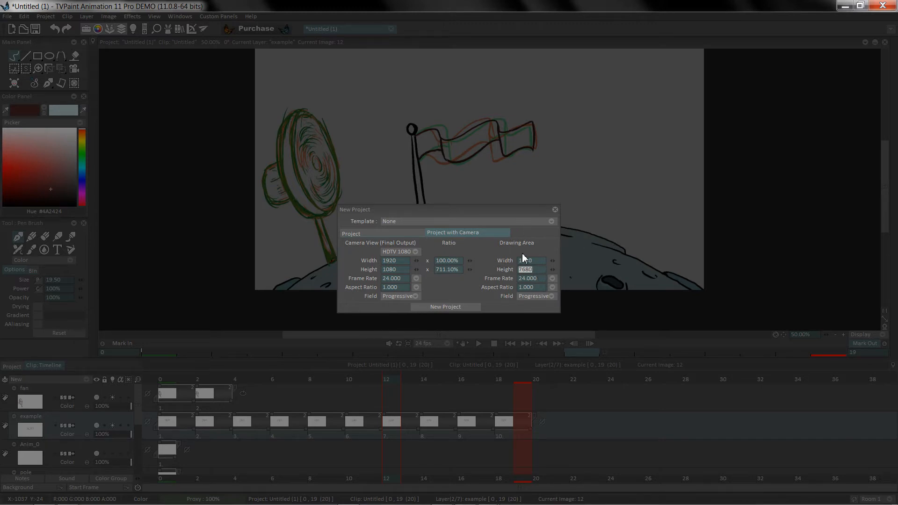
pyautogui.click(444, 307)
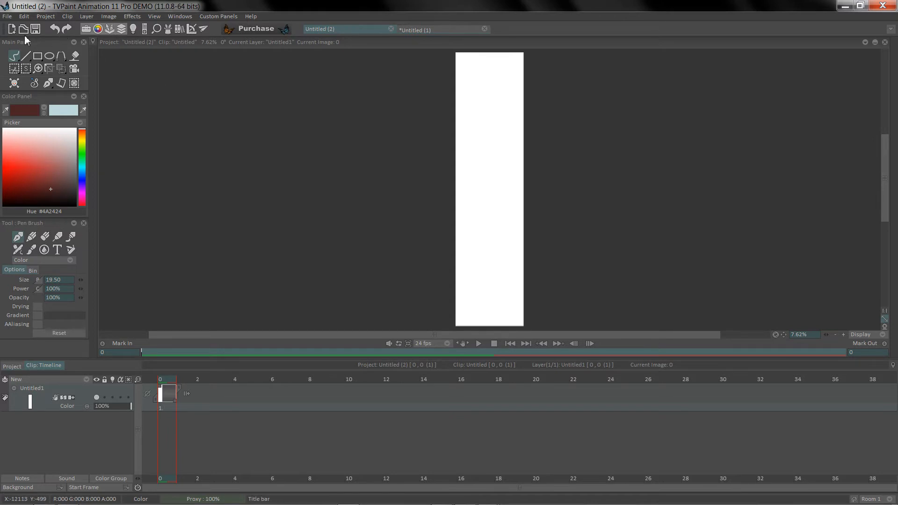
# - Import fantasy.png from the Background folder as a layer in the new tall project
pyautogui.click(7, 16)
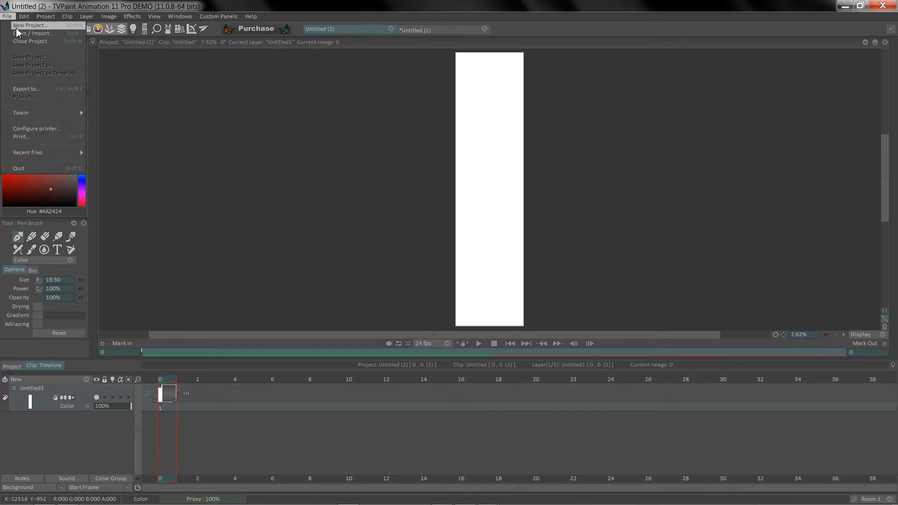
pyautogui.click(32, 33)
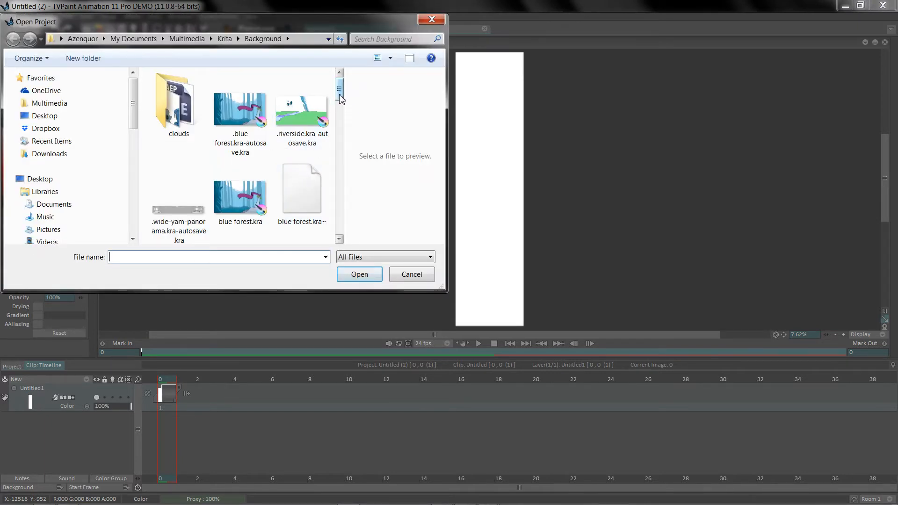
pyautogui.moveTo(342, 99); pyautogui.dragTo(340, 135)
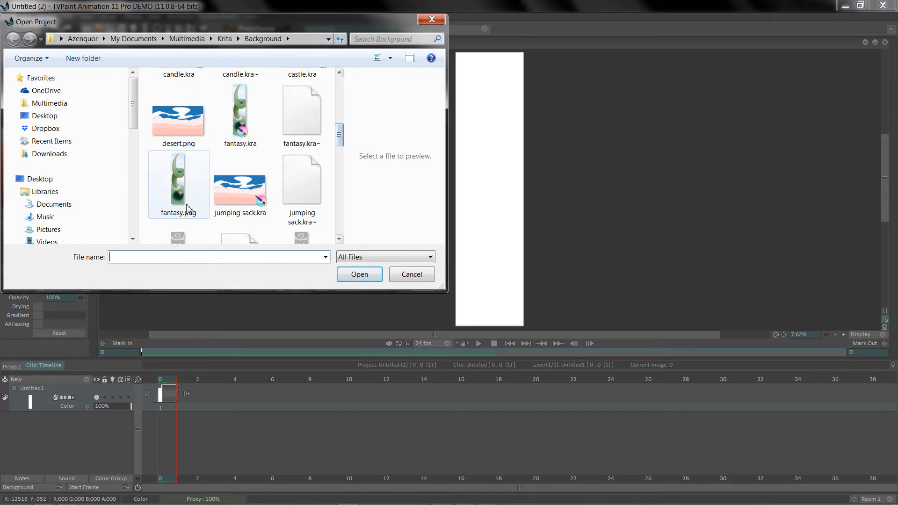
pyautogui.click(177, 193)
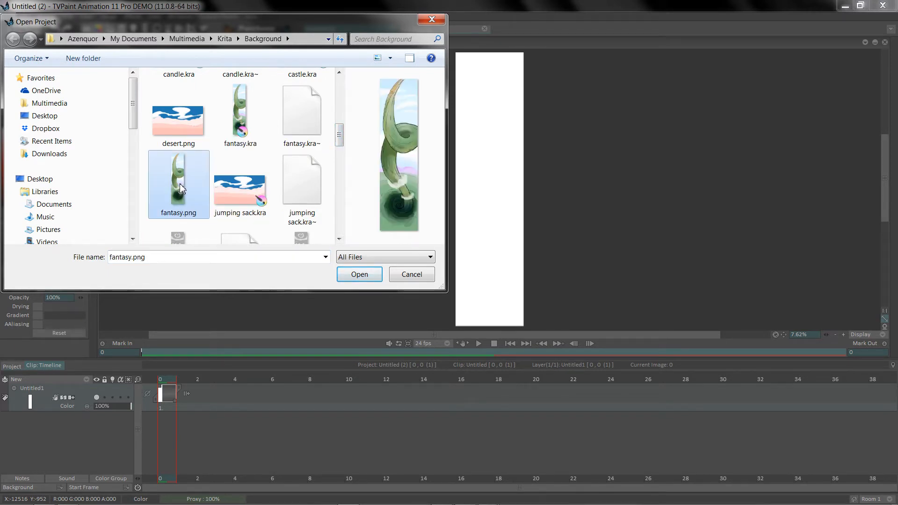
pyautogui.click(359, 275)
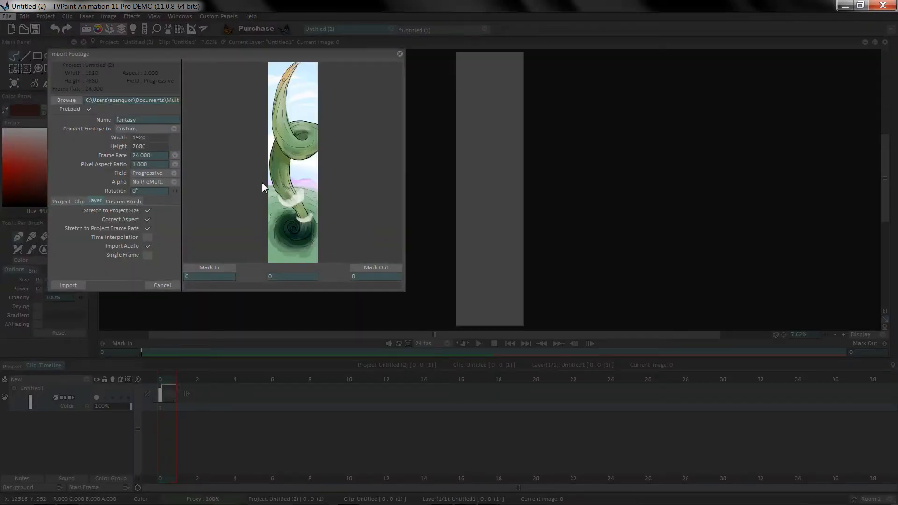
pyautogui.click(77, 288)
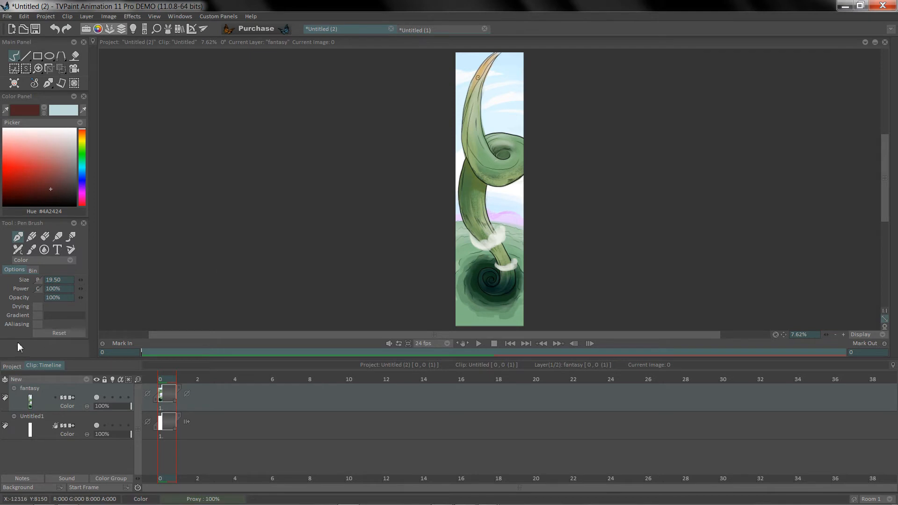
# - Activate the Camera tool and extend the fantasy layer's exposure to 72 frames in the clip timeline
pyautogui.click(13, 366)
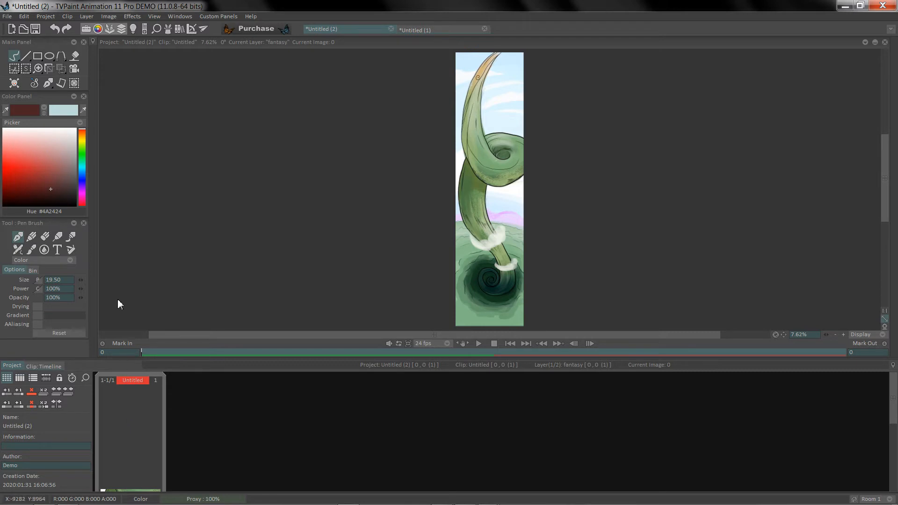
pyautogui.click(76, 83)
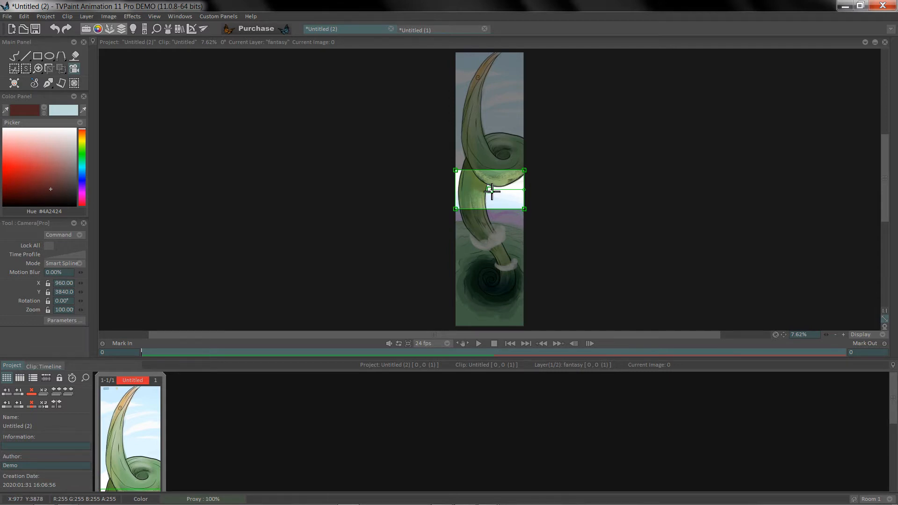
pyautogui.click(38, 366)
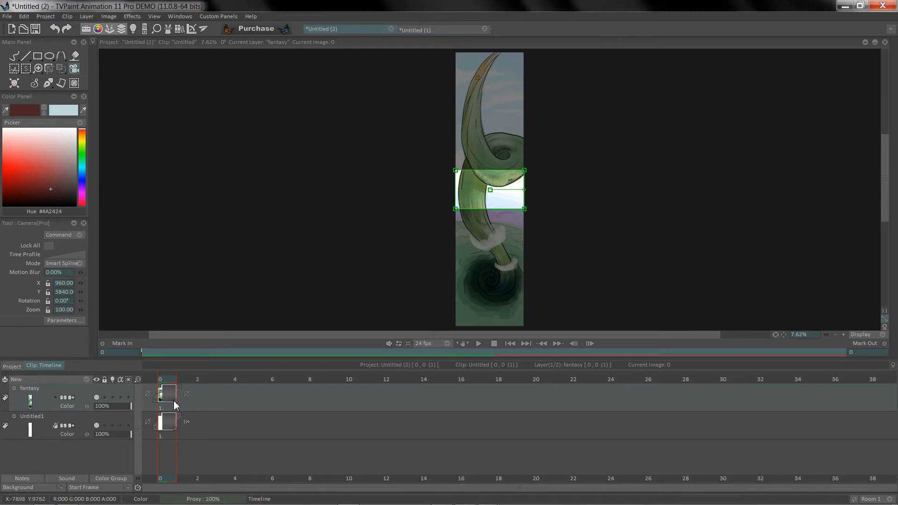
pyautogui.moveTo(188, 403); pyautogui.dragTo(780, 397)
pyautogui.moveTo(777, 398); pyautogui.dragTo(764, 409)
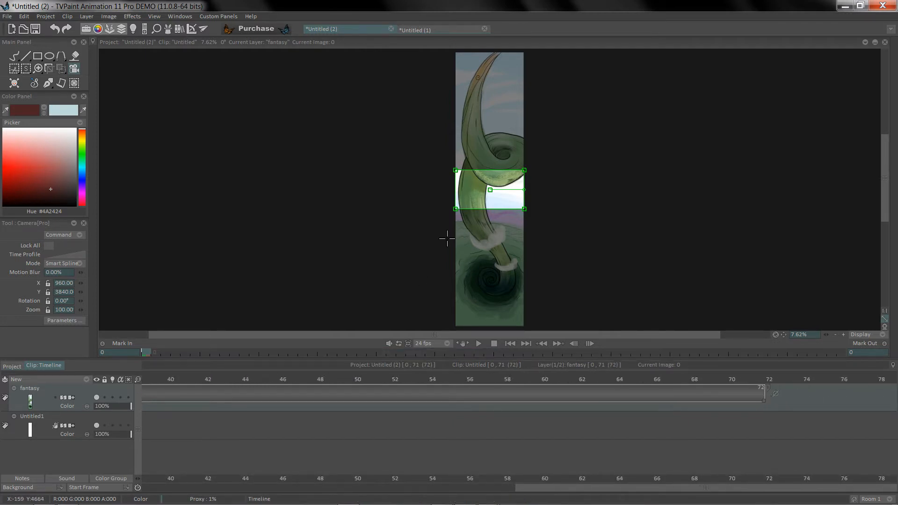
# - Position the starting camera frame over the top of the artwork at about X 955, Y 523, with about 97% zoom
pyautogui.moveTo(215, 380); pyautogui.dragTo(42, 410)
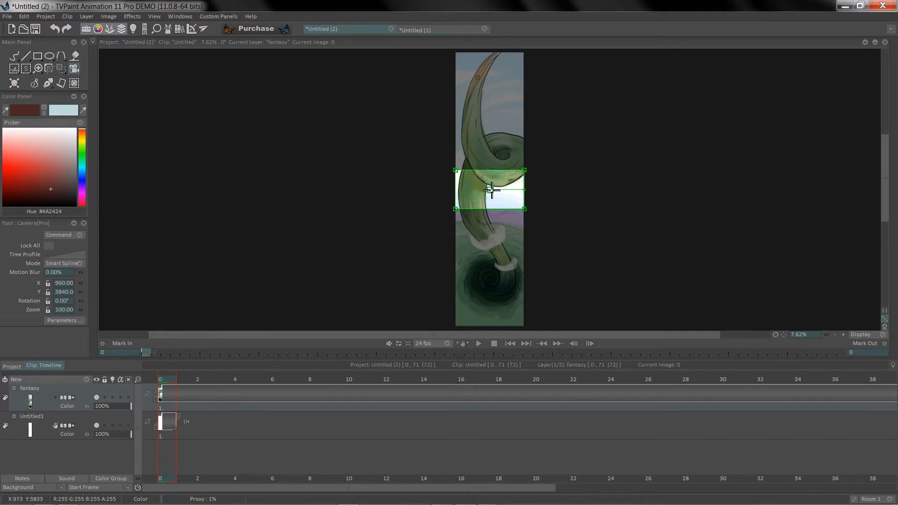
pyautogui.moveTo(492, 191); pyautogui.dragTo(527, 88)
pyautogui.hotkey('ctrl', 'z')
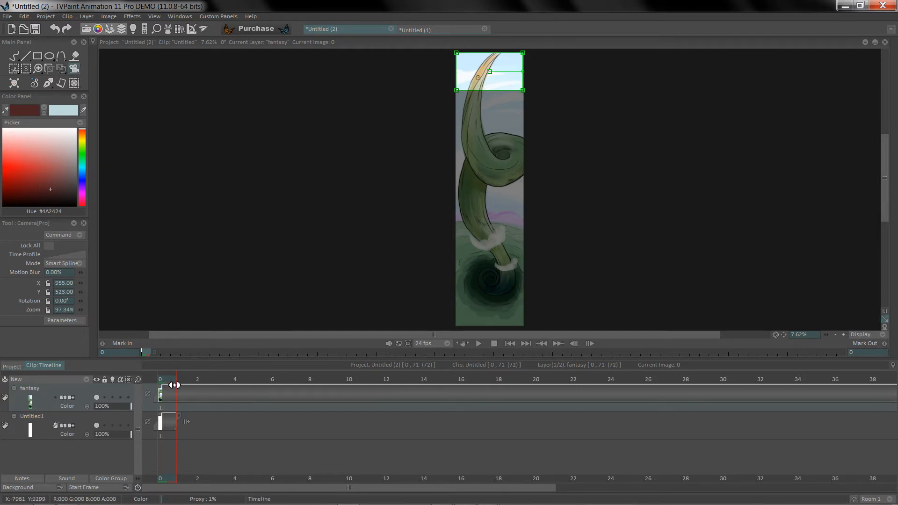
# - At frame 71, add a camera key over the dark spiral at about X 939, Y 6295, rotated -38° with about 72% zoom
pyautogui.moveTo(173, 385)
pyautogui.mouseDown()
pyautogui.moveTo(767, 360)
pyautogui.moveTo(895, 368)
pyautogui.mouseUp()
pyautogui.moveTo(701, 487); pyautogui.dragTo(877, 460)
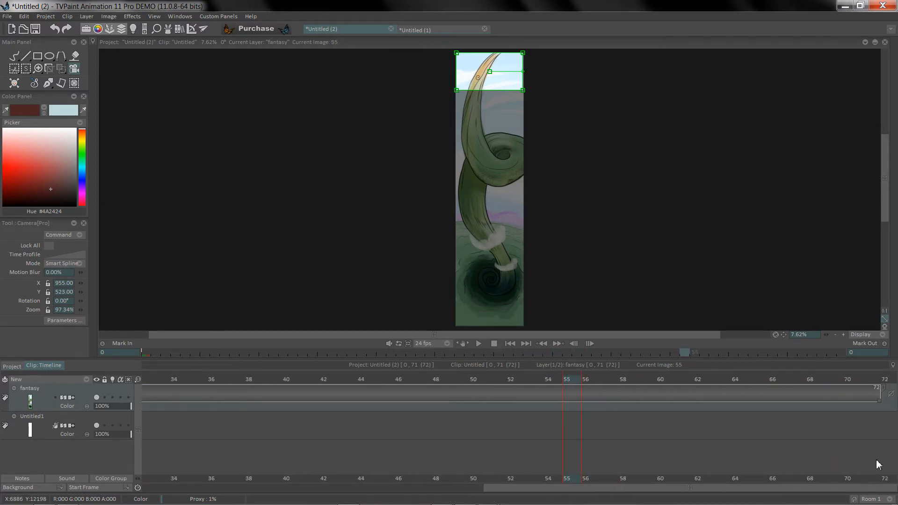
pyautogui.click(876, 381)
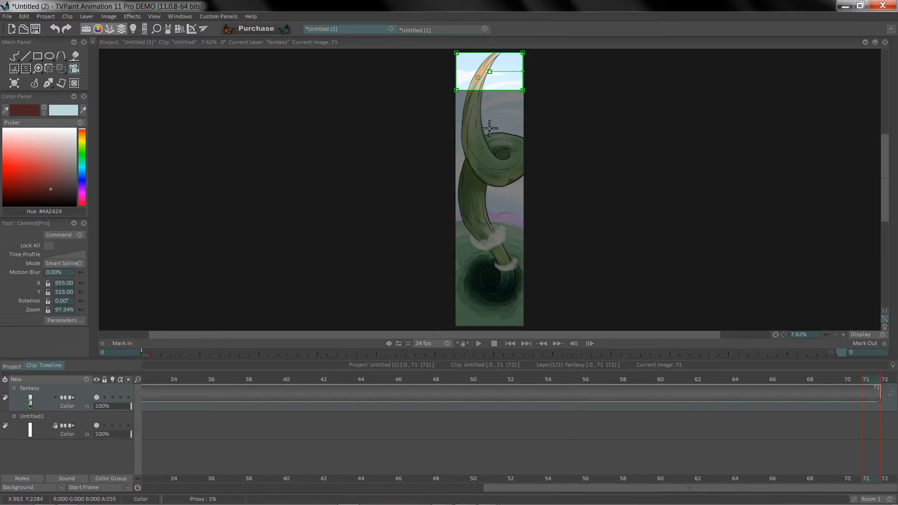
pyautogui.click(489, 286)
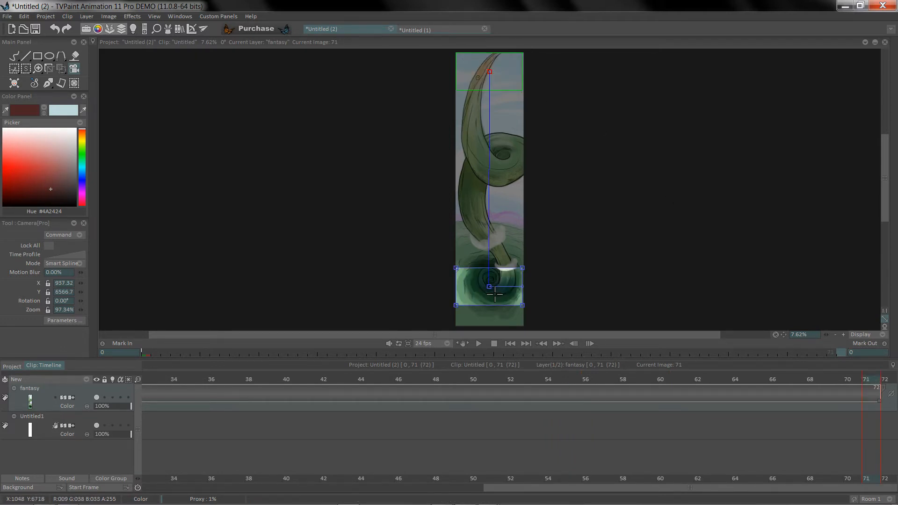
pyautogui.moveTo(491, 291); pyautogui.dragTo(491, 277)
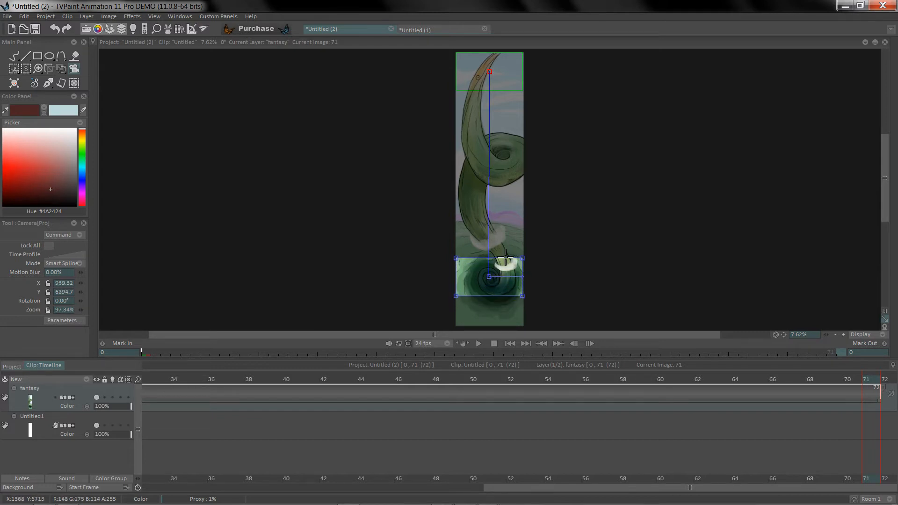
pyautogui.moveTo(526, 278)
pyautogui.mouseDown()
pyautogui.moveTo(515, 298)
pyautogui.moveTo(519, 283)
pyautogui.mouseUp()
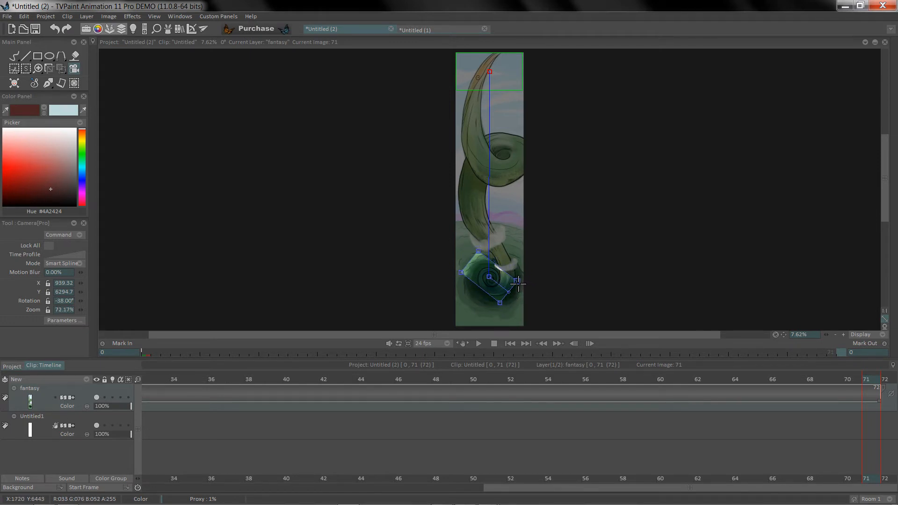
# - At frame 45, add a camera key on the path at about X 946, Y 3669, and rotate it to -1°
pyautogui.moveTo(865, 376); pyautogui.dragTo(385, 381)
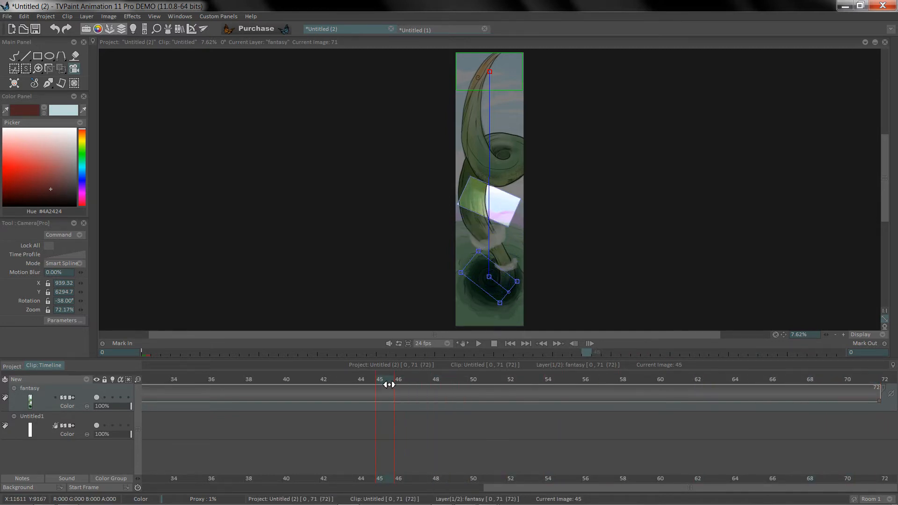
pyautogui.click(488, 184)
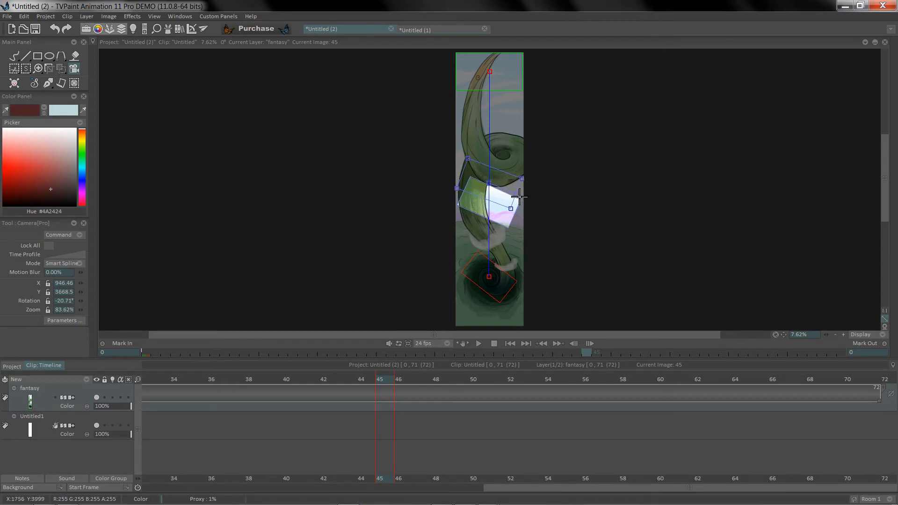
pyautogui.moveTo(519, 197); pyautogui.dragTo(522, 185)
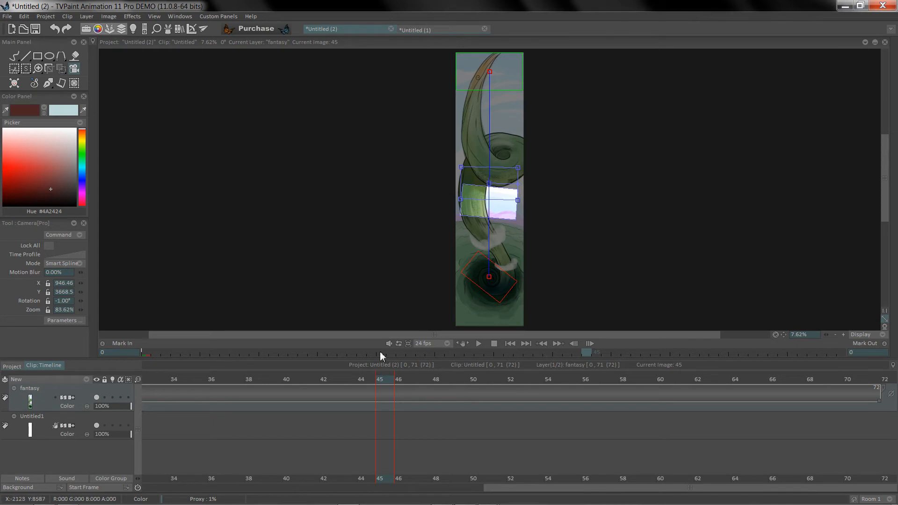
# - Set the clip's mark-out at frame 72, just past the last camera key, and play back the pan
pyautogui.moveTo(384, 381); pyautogui.dragTo(594, 368)
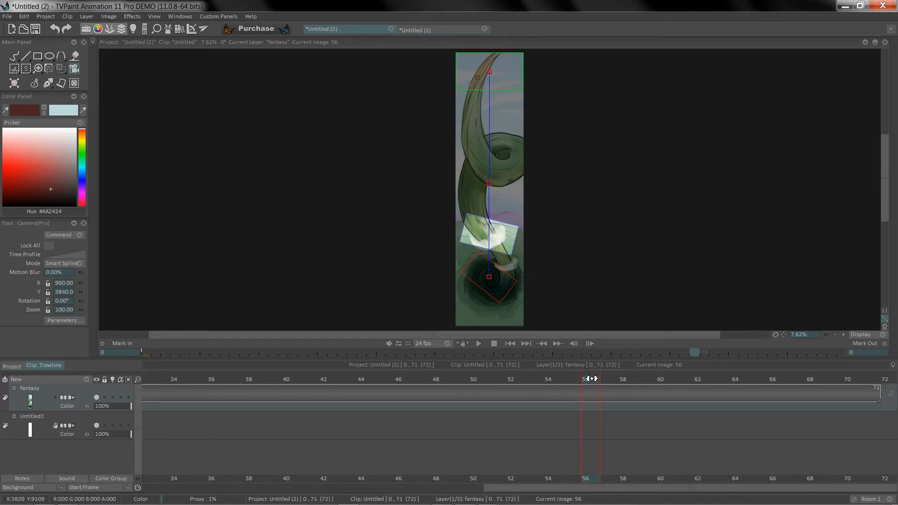
pyautogui.moveTo(590, 379); pyautogui.dragTo(777, 360)
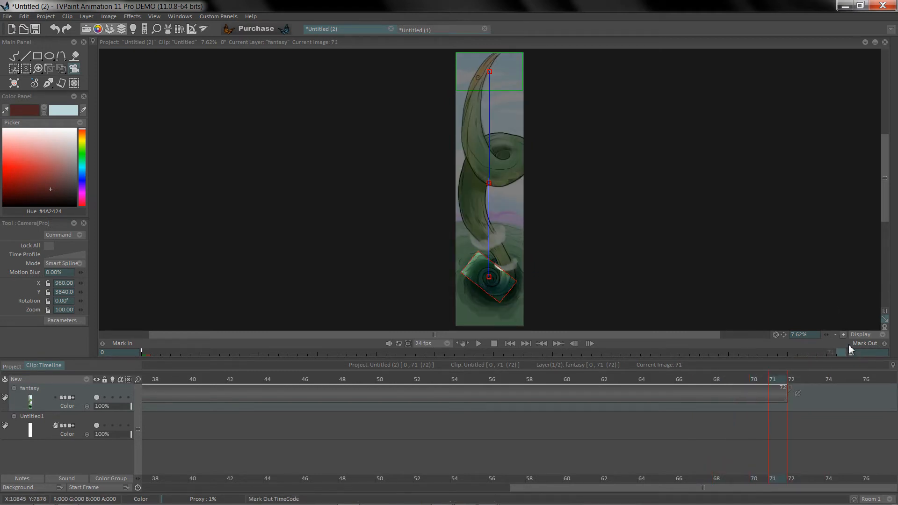
pyautogui.press('Return')
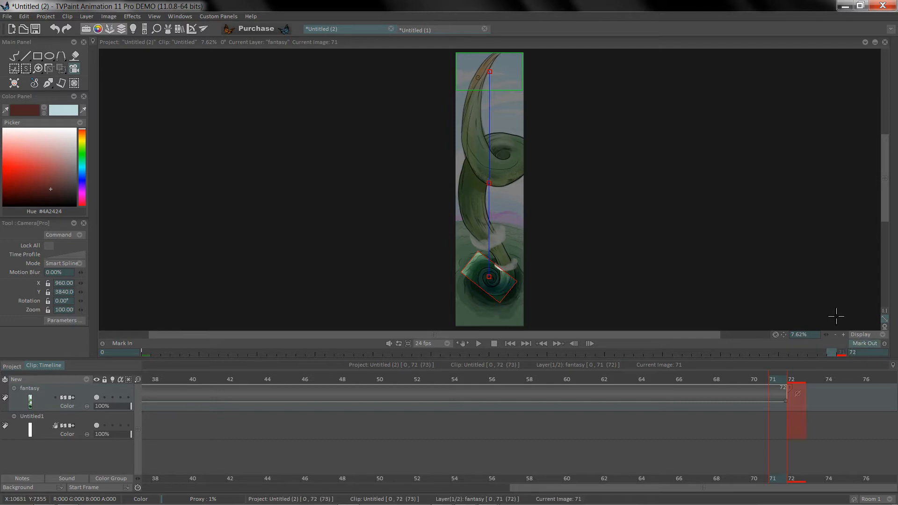
pyautogui.click(480, 344)
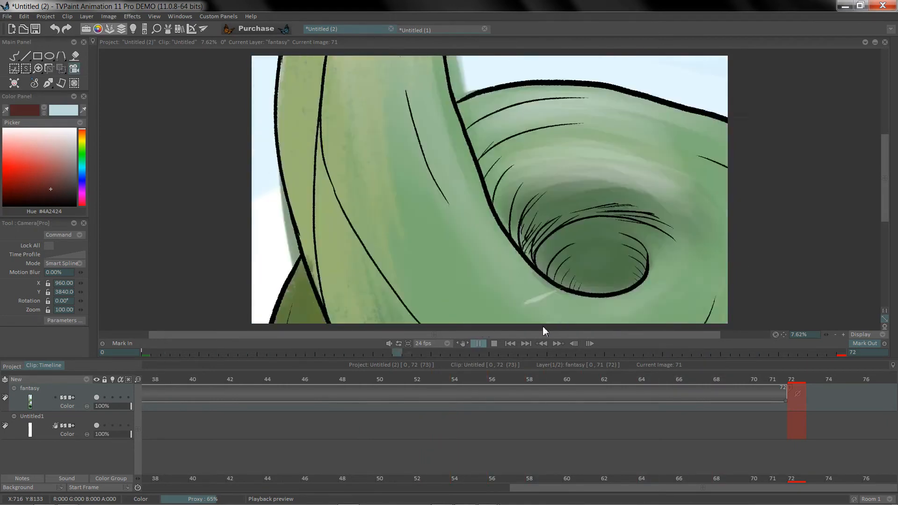
pyautogui.click(782, 393)
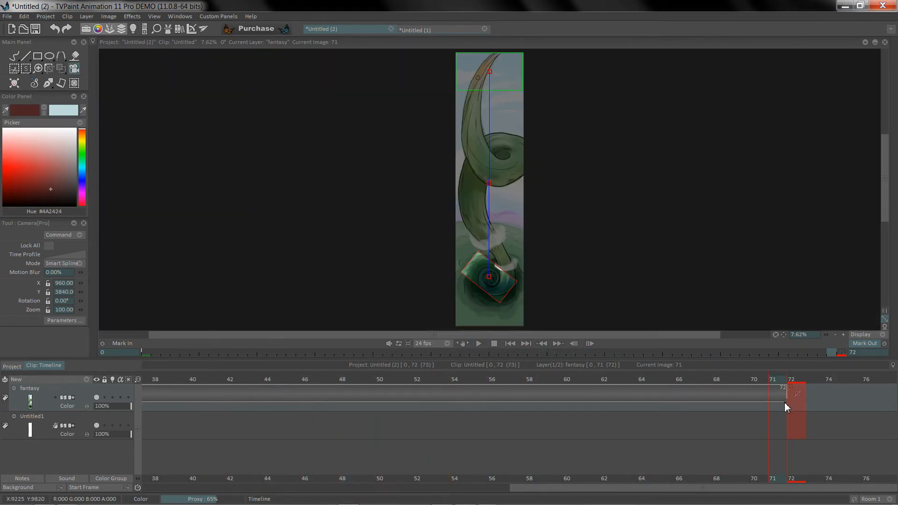
# - Extend the fantasy layer's exposure to 100 frames and set the mark-out to 100
pyautogui.moveTo(787, 405)
pyautogui.mouseDown()
pyautogui.moveTo(897, 405)
pyautogui.moveTo(773, 395)
pyautogui.moveTo(891, 395)
pyautogui.moveTo(772, 397)
pyautogui.mouseUp()
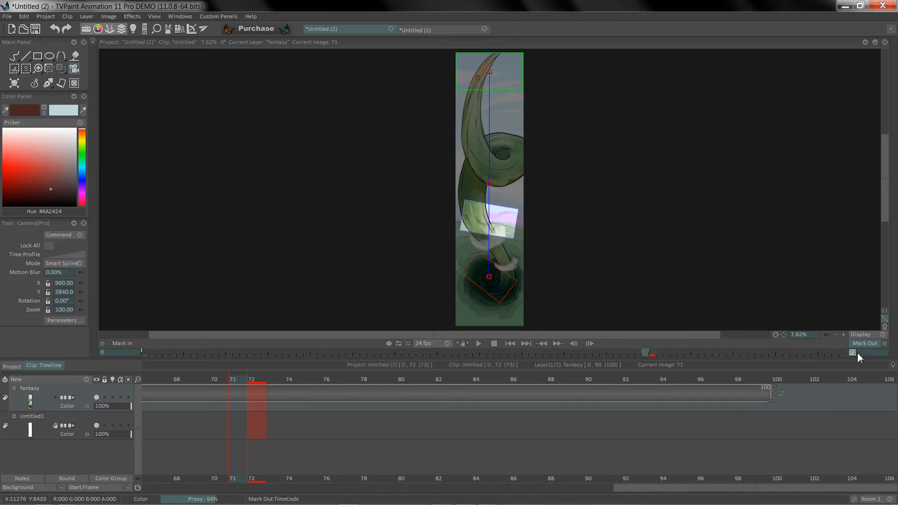
pyautogui.write('100')
pyautogui.press('Return')
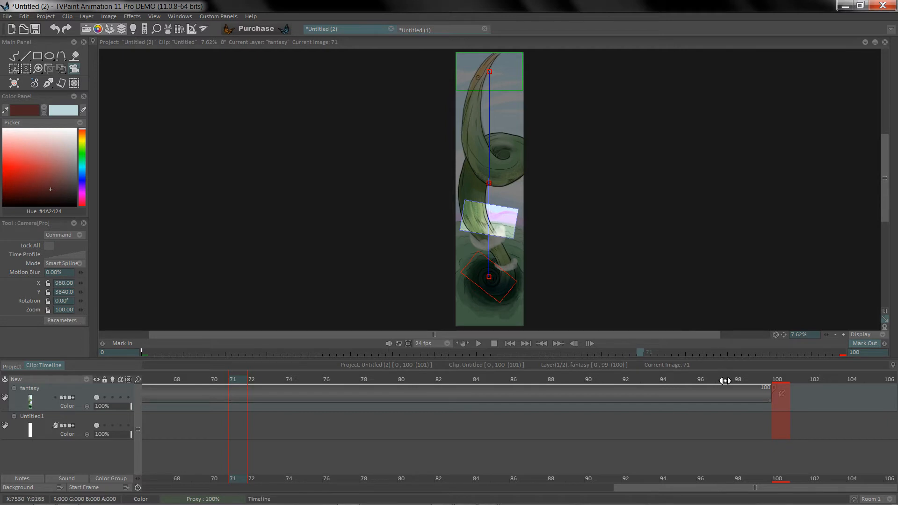
# - Move the middle camera key up onto the tentacle's curl at about X 947, Y 2687, with about 58% zoom
pyautogui.moveTo(725, 381); pyautogui.dragTo(182, 391)
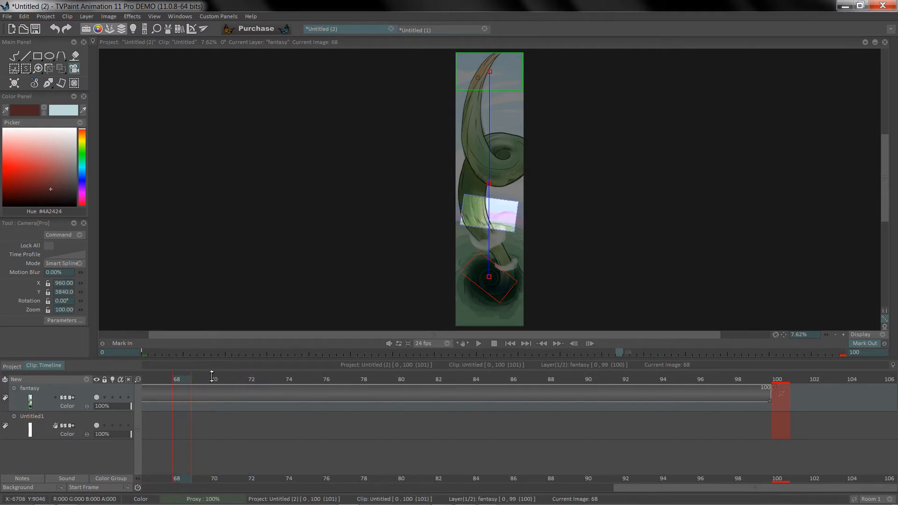
pyautogui.moveTo(491, 185); pyautogui.dragTo(489, 119)
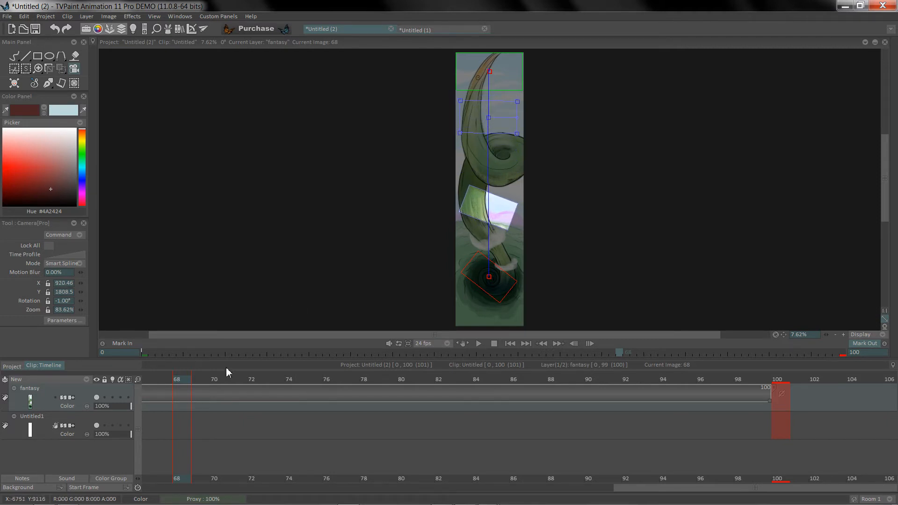
pyautogui.moveTo(178, 379); pyautogui.dragTo(459, 387)
pyautogui.moveTo(490, 124); pyautogui.dragTo(512, 160)
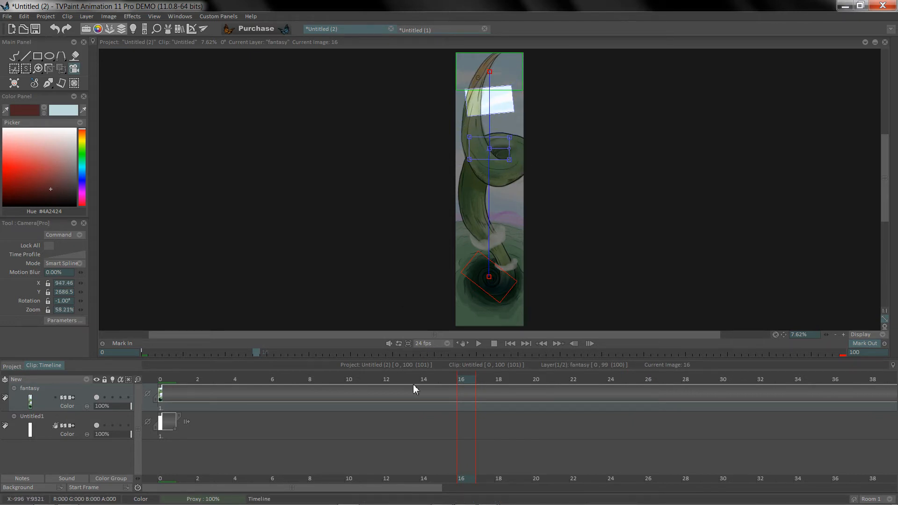
# - Play back the revised camera pan from frame 0
pyautogui.moveTo(463, 382); pyautogui.dragTo(160, 383)
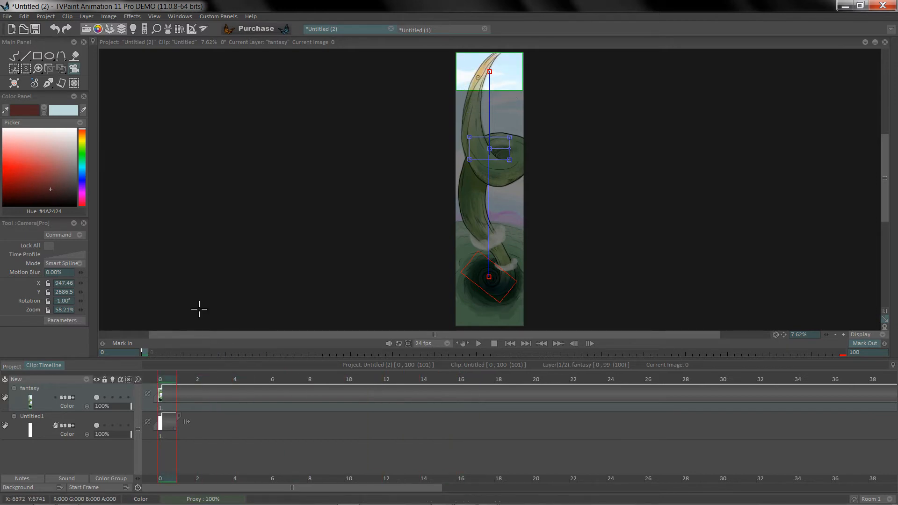
pyautogui.click(479, 344)
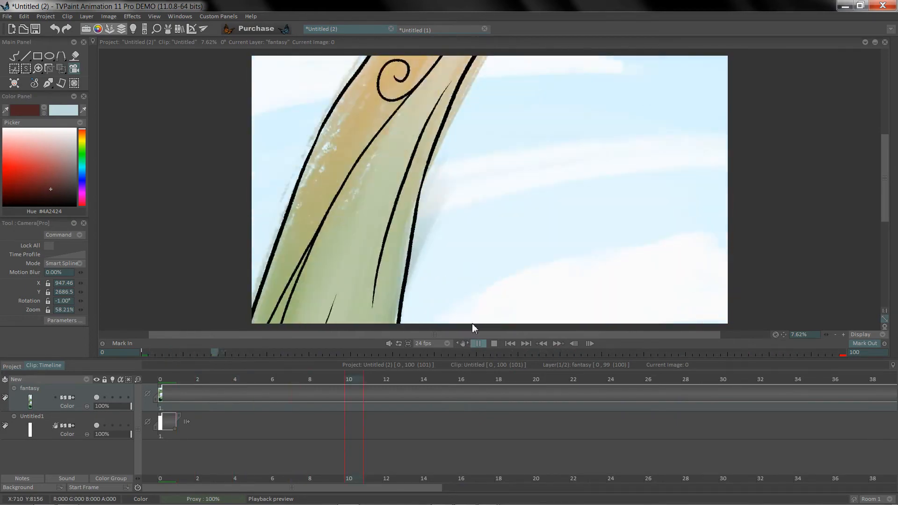
pyautogui.click(866, 352)
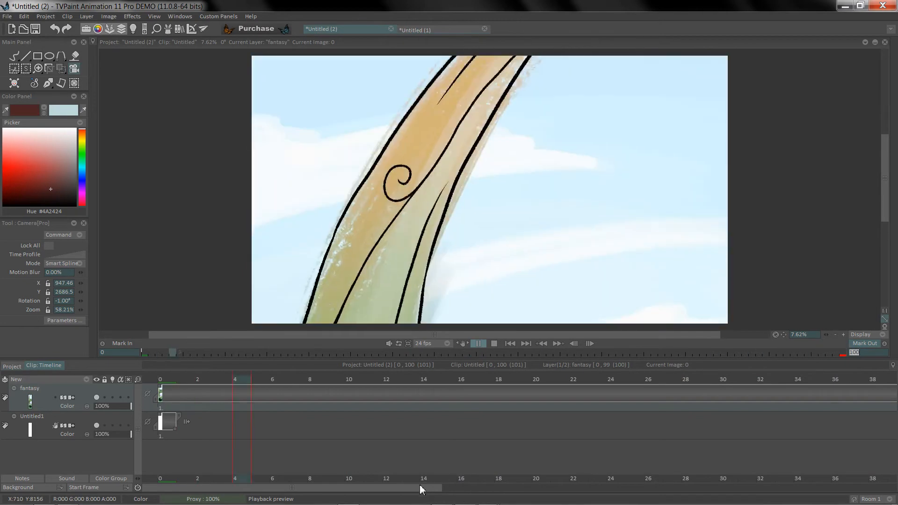
pyautogui.click(419, 487)
# - Scrub through the whole clip to examine how the camera moves between its keys and past the final frame
pyautogui.moveTo(425, 487); pyautogui.dragTo(896, 483)
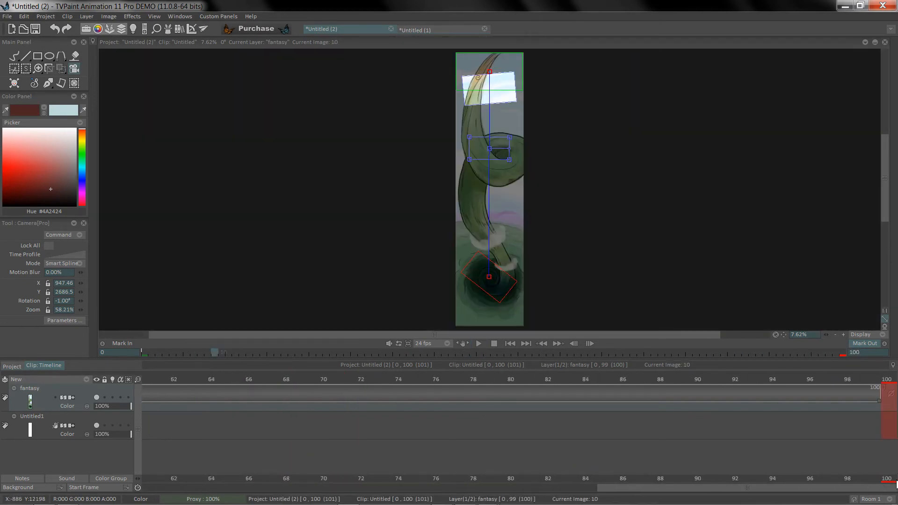
pyautogui.moveTo(637, 381)
pyautogui.mouseDown()
pyautogui.moveTo(878, 381)
pyautogui.moveTo(744, 388)
pyautogui.mouseUp()
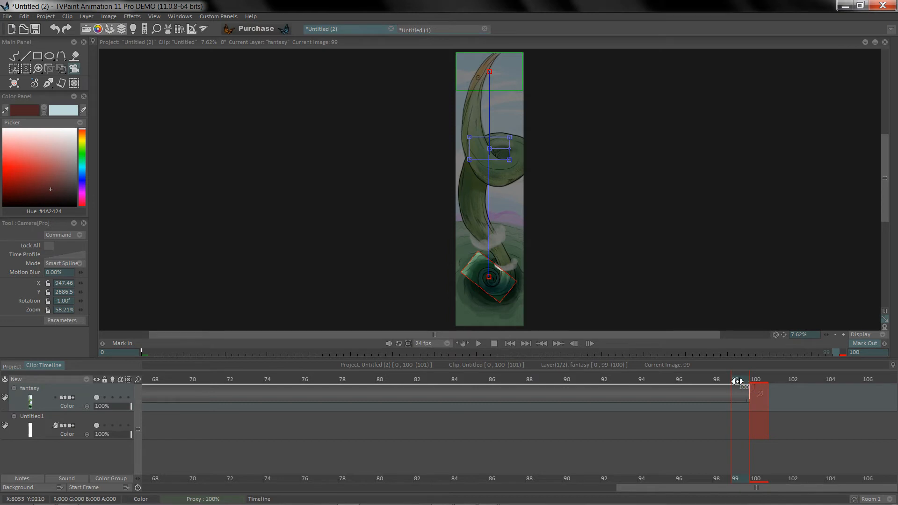
pyautogui.moveTo(737, 381)
pyautogui.mouseDown()
pyautogui.moveTo(667, 380)
pyautogui.moveTo(614, 352)
pyautogui.mouseUp()
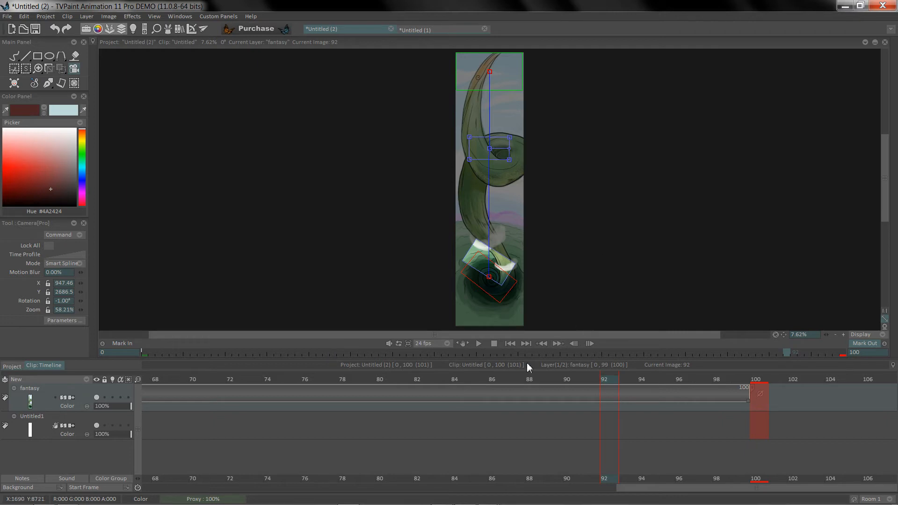
pyautogui.hscroll(-3, 660, 489)
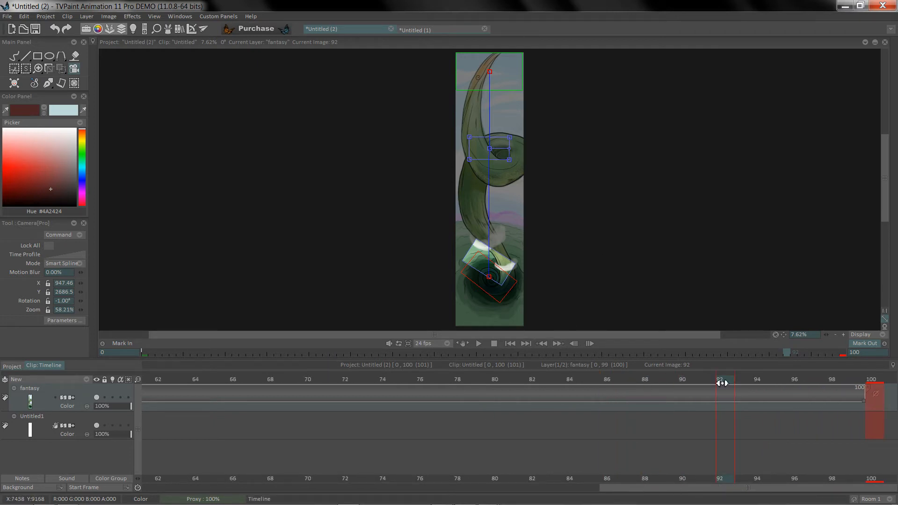
pyautogui.moveTo(723, 380)
pyautogui.mouseDown()
pyautogui.moveTo(862, 380)
pyautogui.moveTo(154, 398)
pyautogui.moveTo(45, 415)
pyautogui.mouseUp()
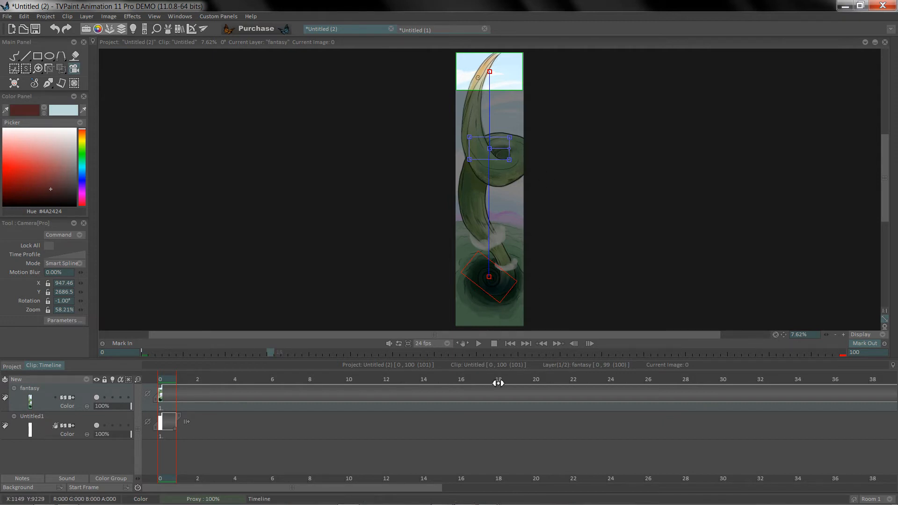
pyautogui.click(616, 379)
pyautogui.moveTo(767, 375); pyautogui.dragTo(879, 374)
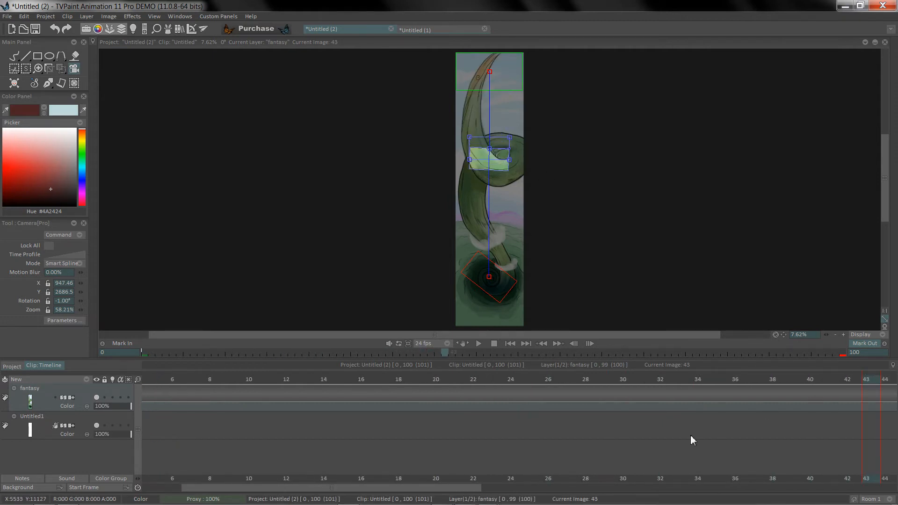
pyautogui.moveTo(465, 489); pyautogui.dragTo(876, 482)
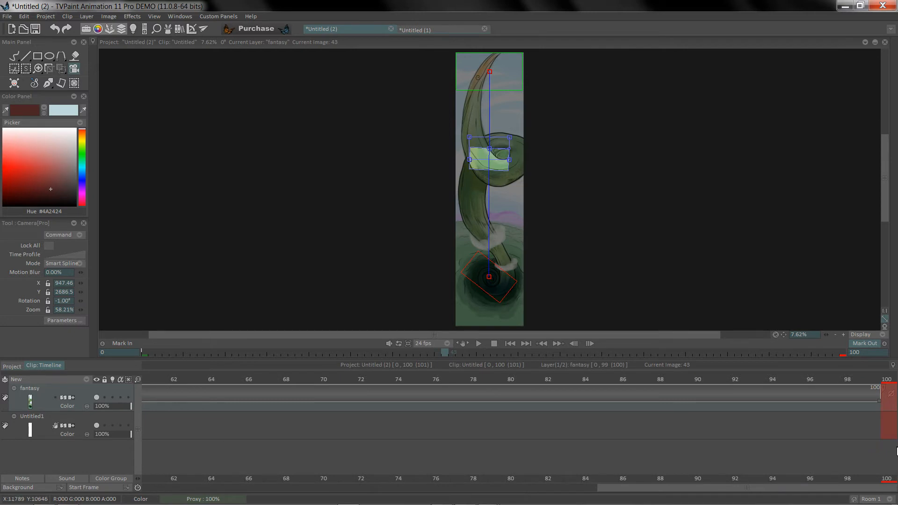
pyautogui.moveTo(854, 378); pyautogui.dragTo(882, 379)
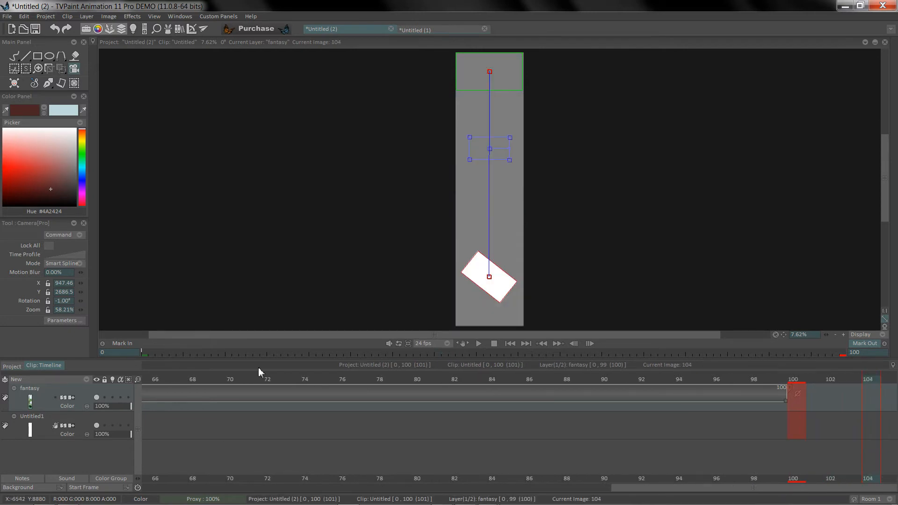
# - Try adding an empty clip after the current one in the project view, and undo the addition
pyautogui.click(13, 366)
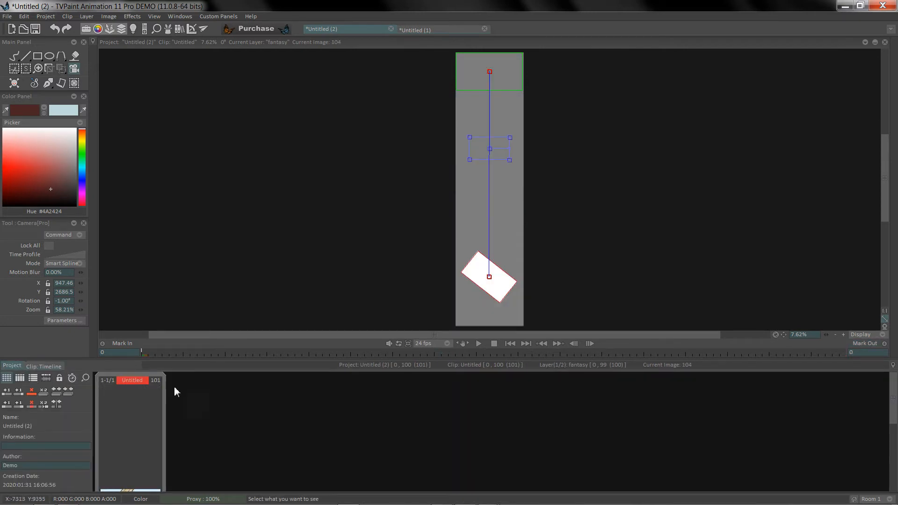
pyautogui.rightClick(137, 409)
pyautogui.click(57, 413)
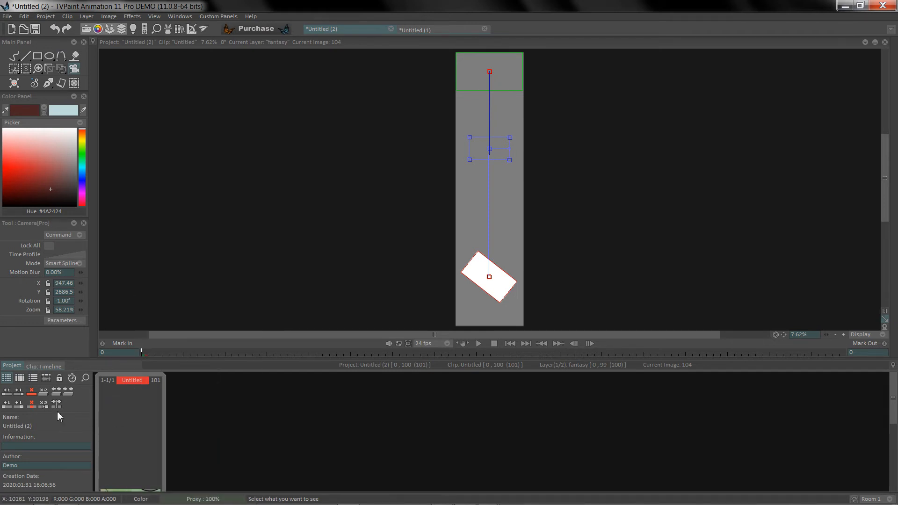
pyautogui.click(20, 396)
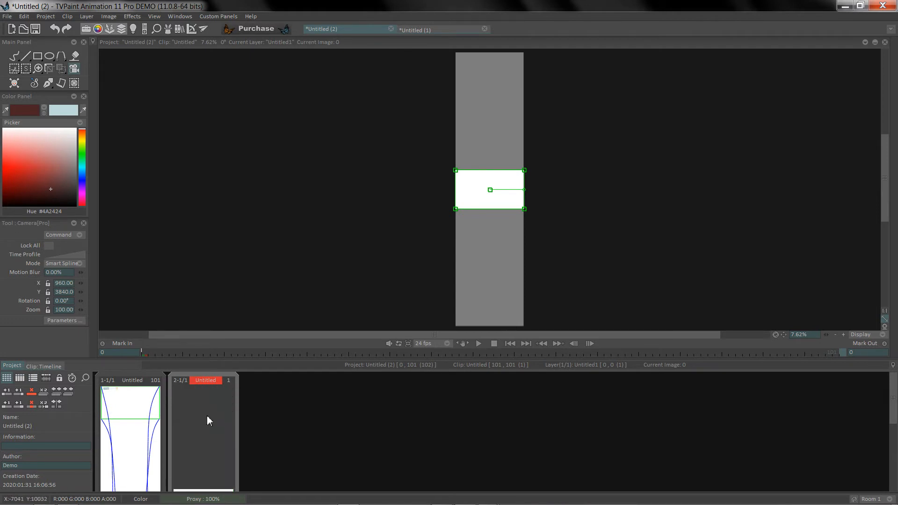
pyautogui.hotkey('ctrl', 'z')
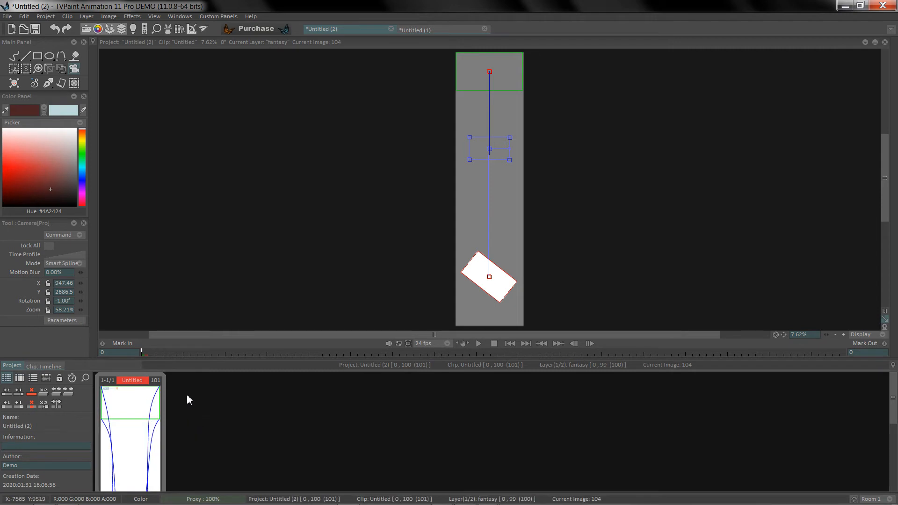
# - Duplicate the fantasy clip in the project view and open the duplicate in the clip timeline
pyautogui.click(199, 353)
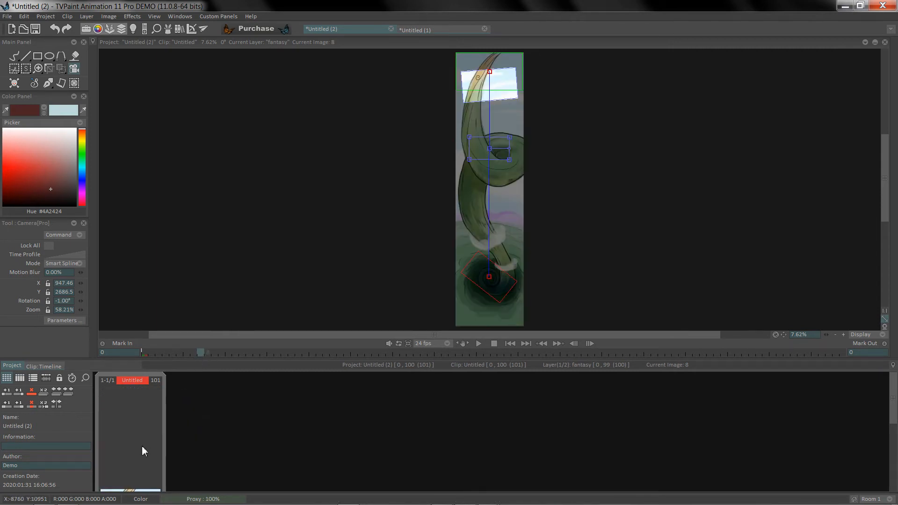
pyautogui.rightClick(140, 415)
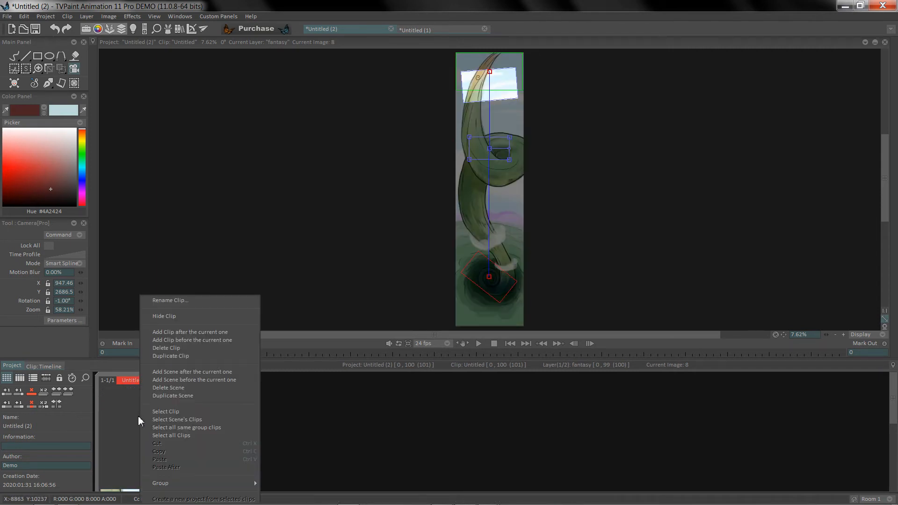
pyautogui.click(176, 355)
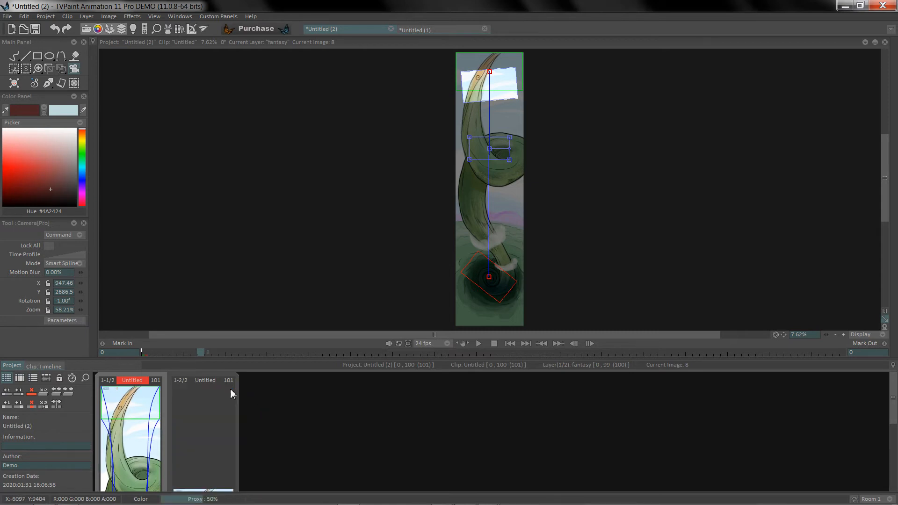
pyautogui.click(213, 397)
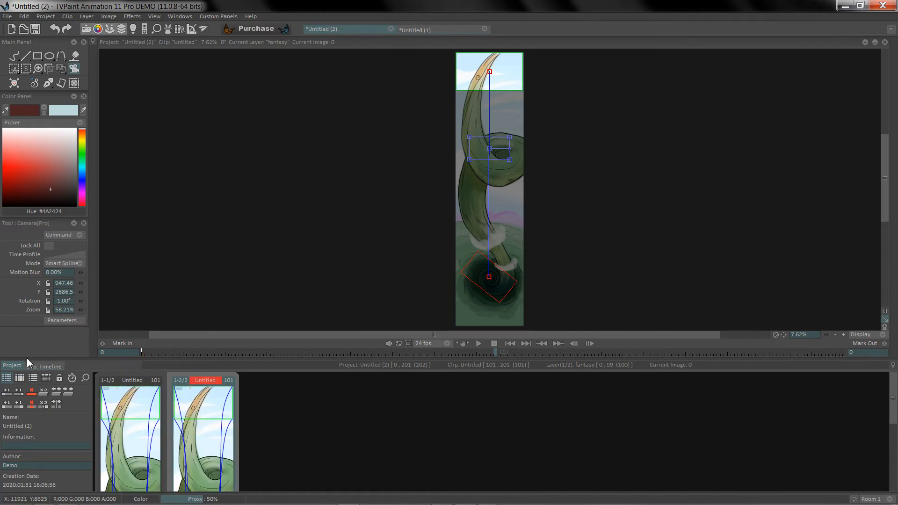
pyautogui.click(44, 366)
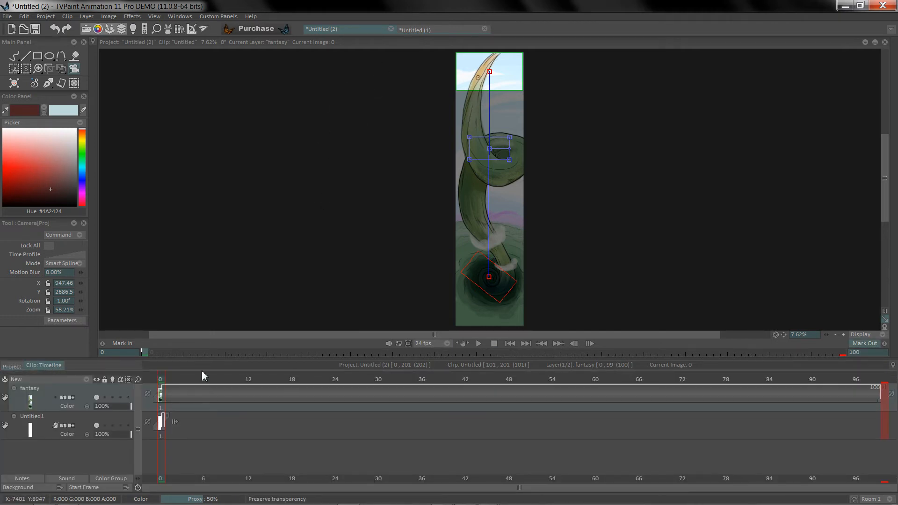
# - Delete the middle and starting camera points in the duplicated clip, leaving the key over the dark spiral
pyautogui.moveTo(165, 380); pyautogui.dragTo(87, 366)
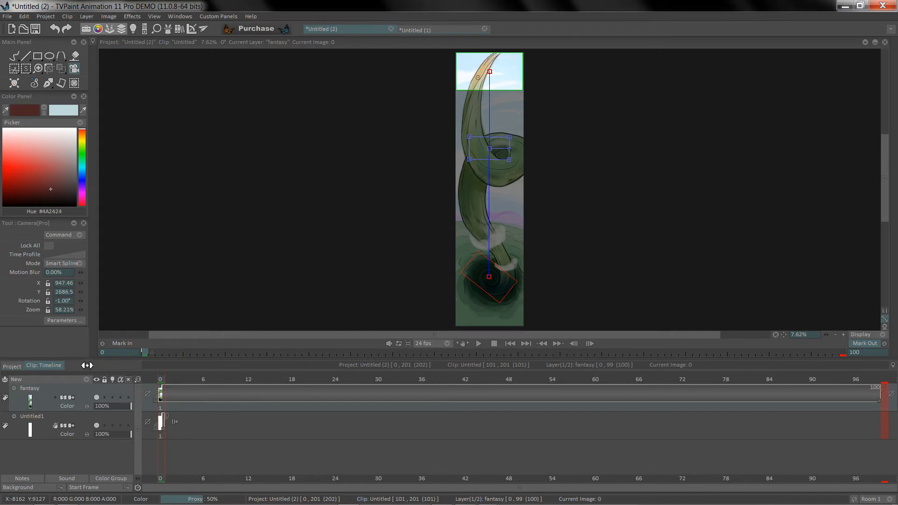
pyautogui.moveTo(492, 150); pyautogui.dragTo(492, 159)
pyautogui.rightClick(492, 159)
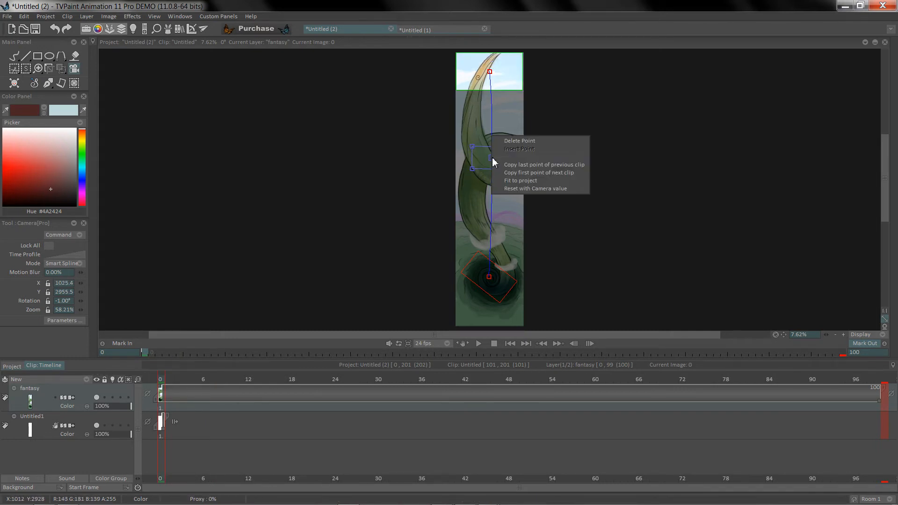
pyautogui.click(516, 141)
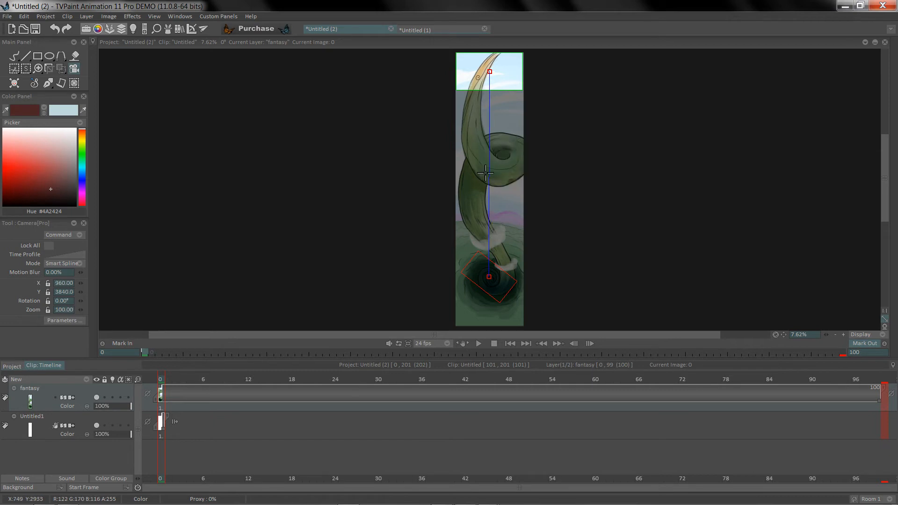
pyautogui.rightClick(489, 72)
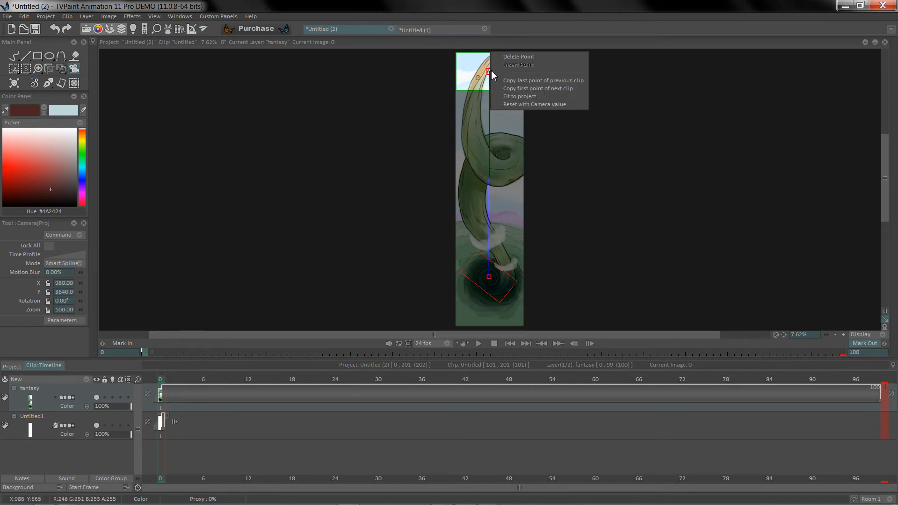
pyautogui.click(517, 57)
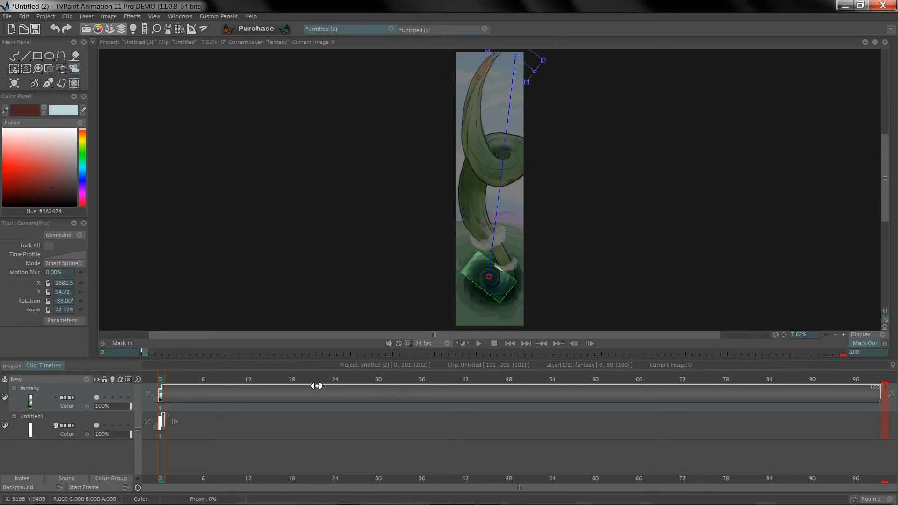
# - Move the stray camera point onto the dark spiral at about X 946, Y 6295, and preview the duplicated clip
pyautogui.moveTo(165, 380)
pyautogui.mouseDown()
pyautogui.moveTo(335, 373)
pyautogui.moveTo(122, 399)
pyautogui.mouseUp()
pyautogui.moveTo(516, 57); pyautogui.dragTo(490, 279)
pyautogui.click(478, 343)
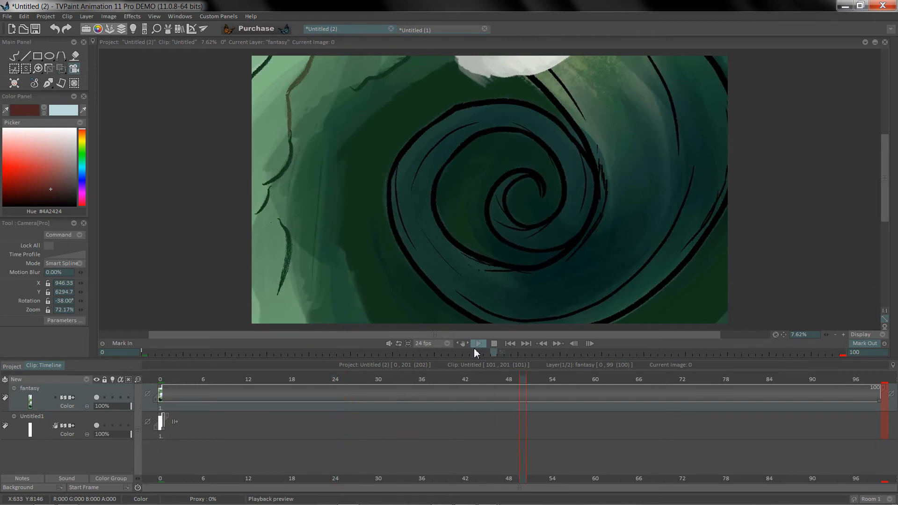
pyautogui.click(475, 347)
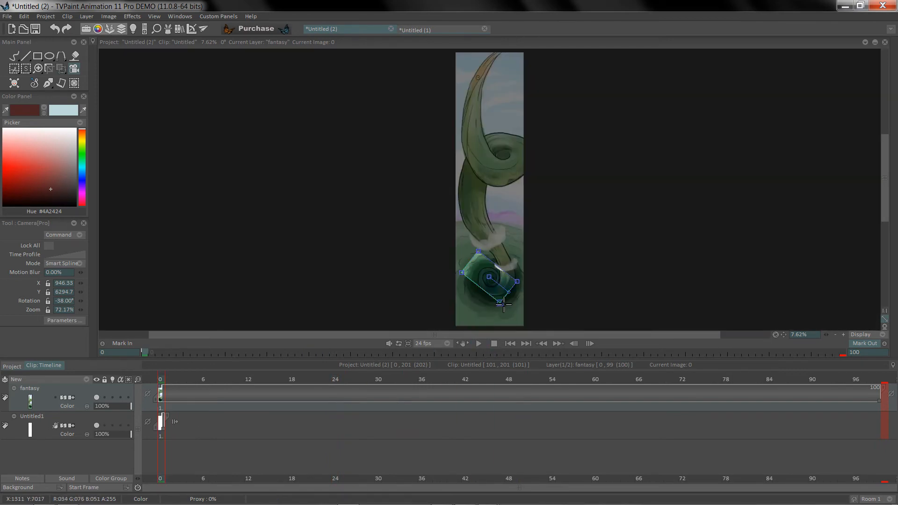
# - Shrink the end camera frame over the spiral to about 34% zoom and preview the push-in
pyautogui.moveTo(503, 305); pyautogui.dragTo(495, 291)
pyautogui.click(479, 343)
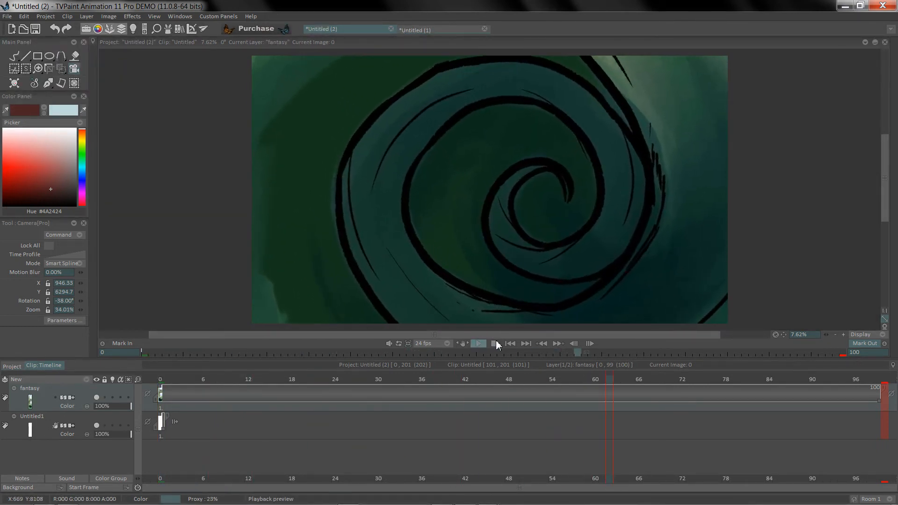
pyautogui.click(495, 344)
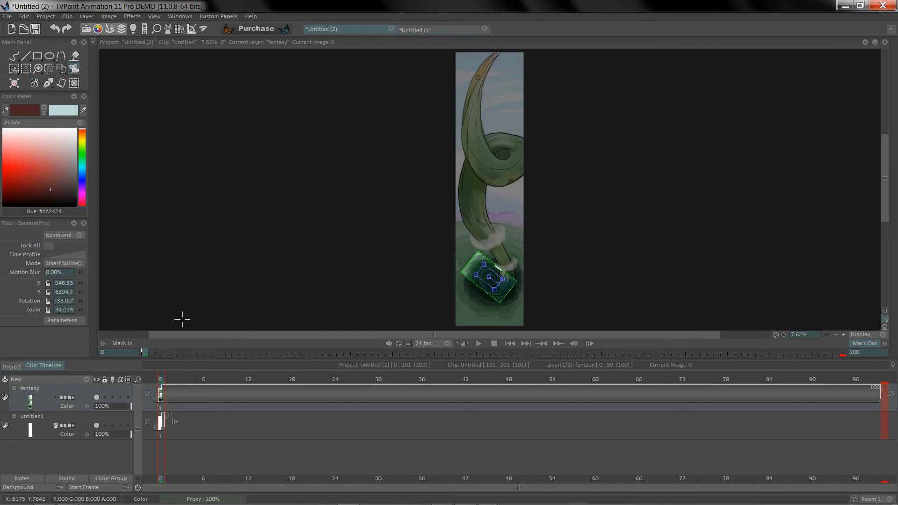
# - Return to the project view and play the project from the start of the first clip
pyautogui.click(13, 367)
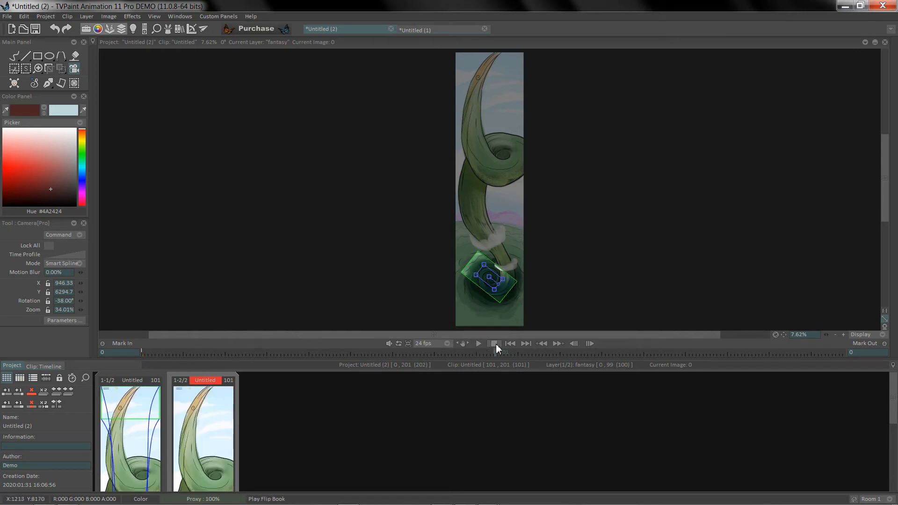
pyautogui.click(510, 344)
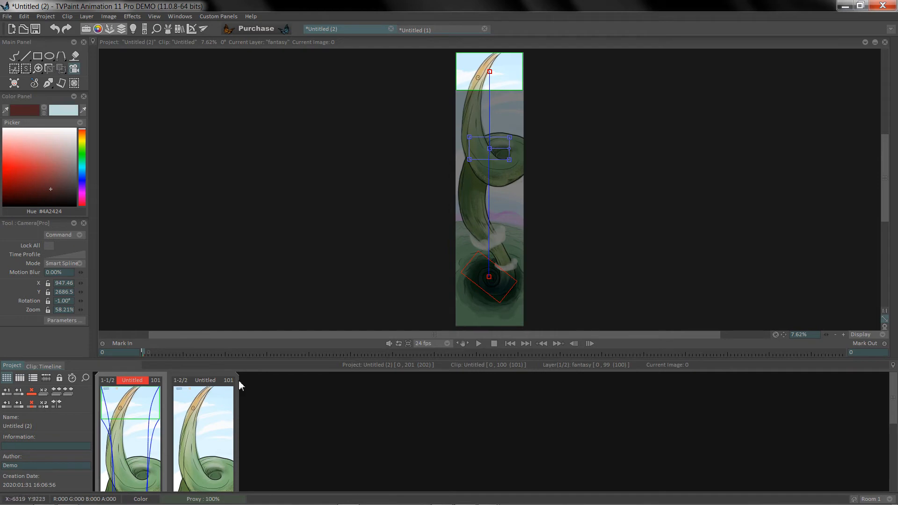
pyautogui.click(478, 344)
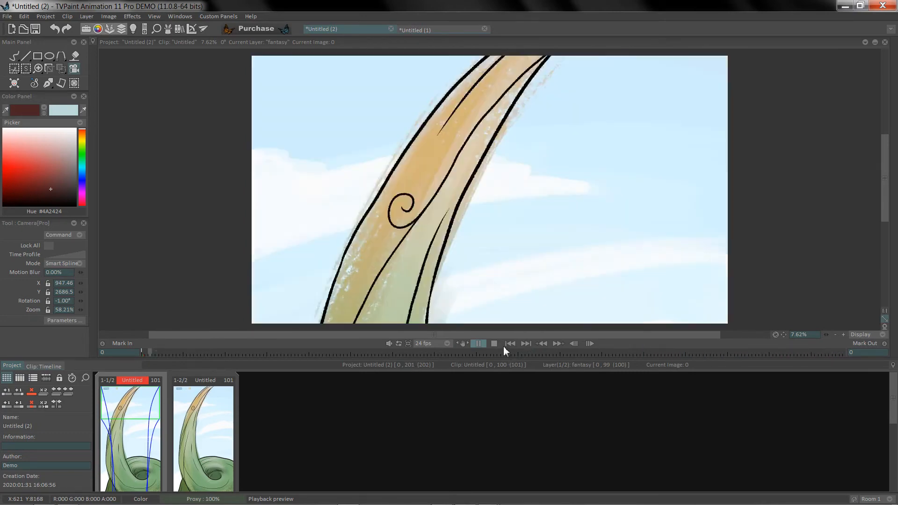
pyautogui.click(495, 346)
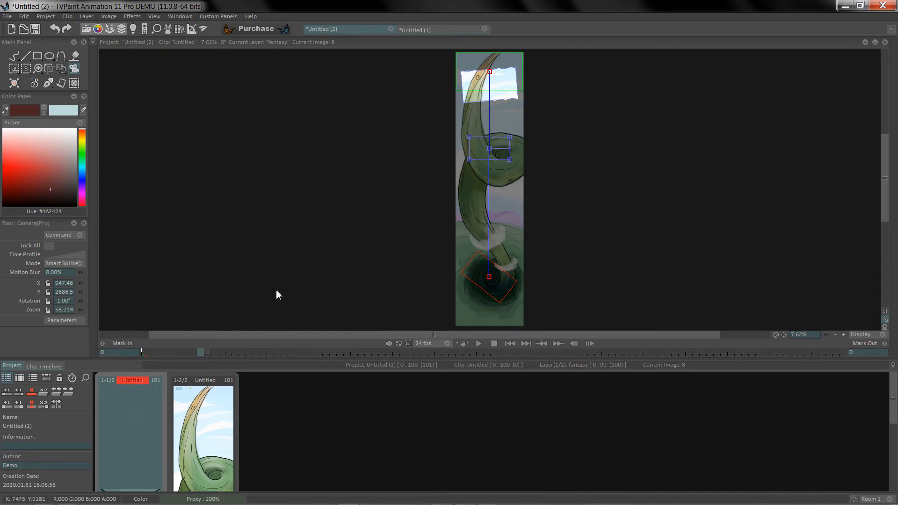
# - Inspect the end of the first clip in its timeline and set its mark out to frame 99
pyautogui.click(43, 366)
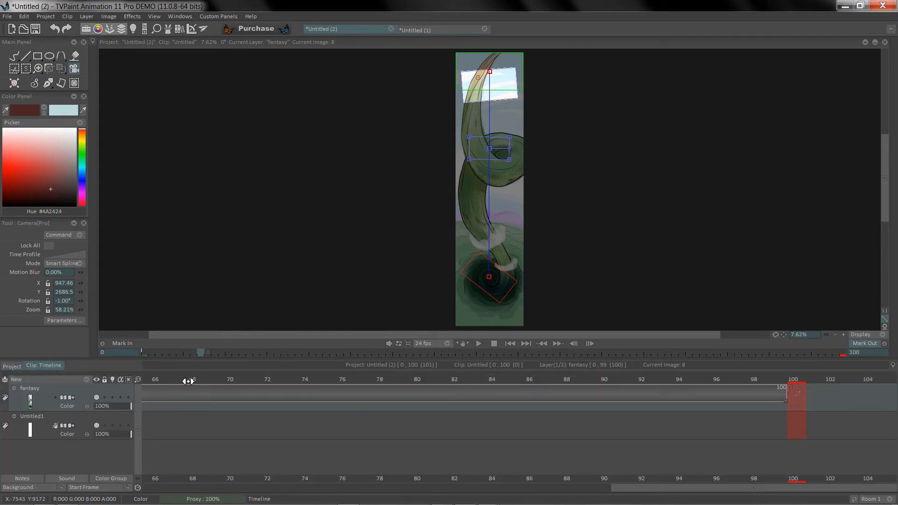
pyautogui.moveTo(187, 380); pyautogui.dragTo(69, 395)
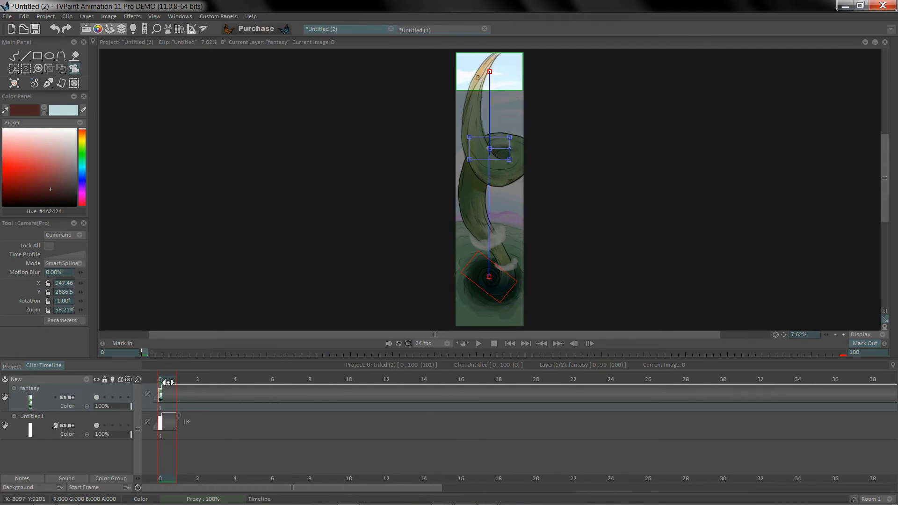
pyautogui.moveTo(168, 382); pyautogui.dragTo(735, 387)
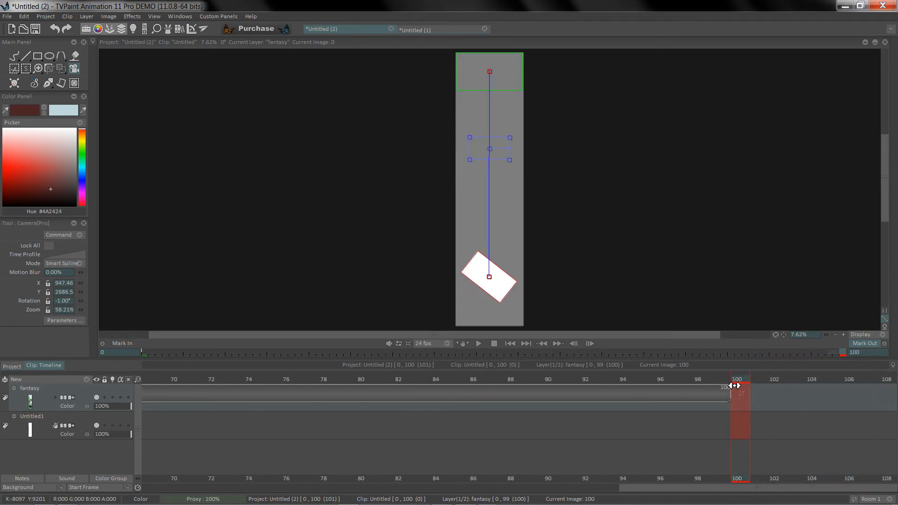
pyautogui.click(852, 345)
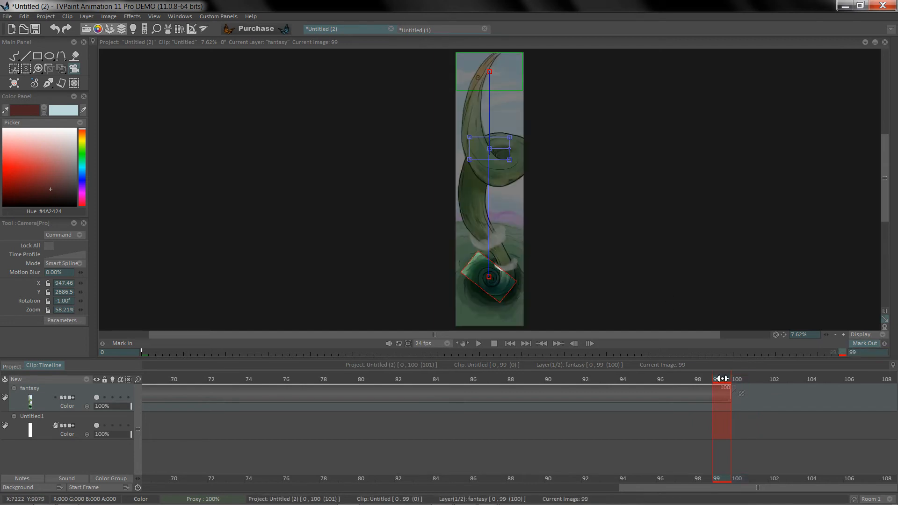
pyautogui.click(44, 428)
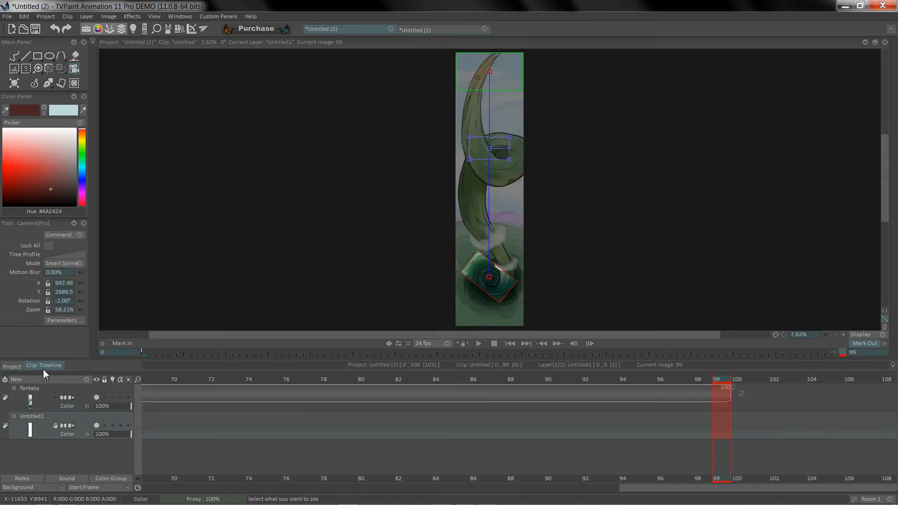
# - Open the second clip's timeline and extend the fantasy layer to frame 100
pyautogui.click(11, 366)
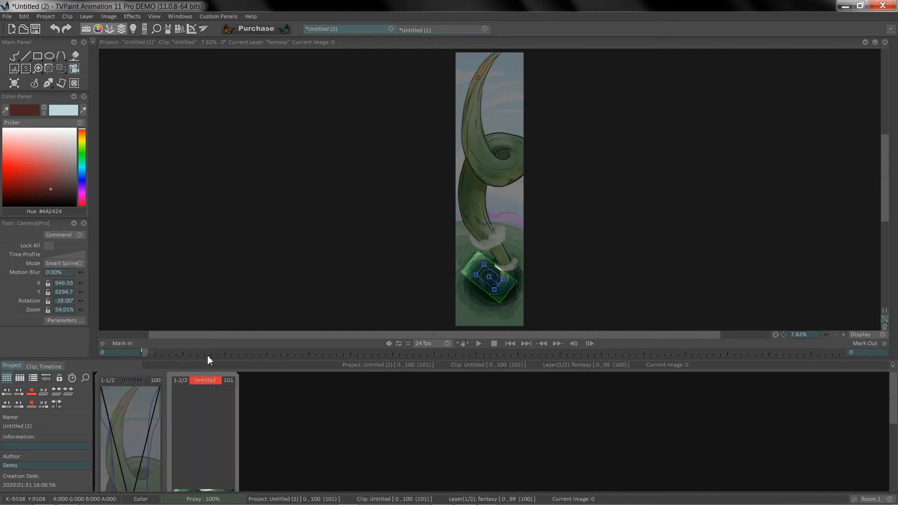
pyautogui.click(43, 366)
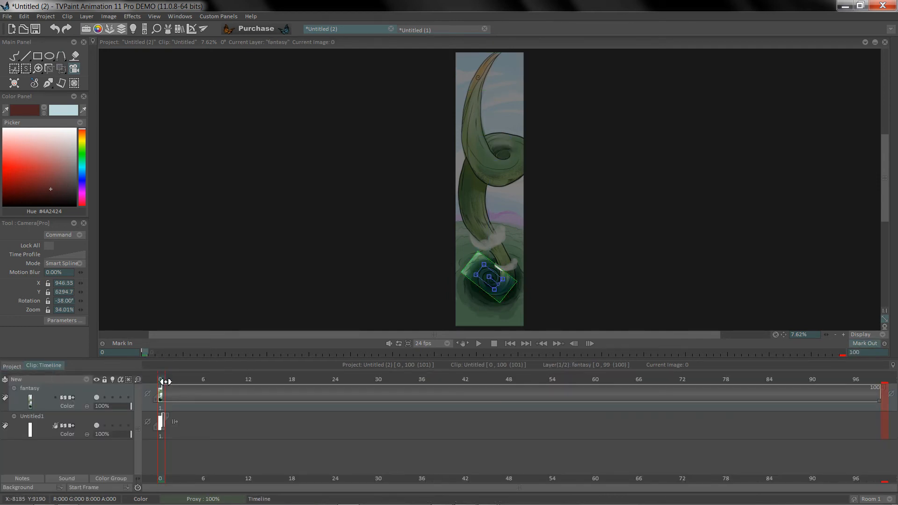
pyautogui.moveTo(165, 381)
pyautogui.mouseDown()
pyautogui.moveTo(822, 388)
pyautogui.moveTo(750, 393)
pyautogui.moveTo(722, 407)
pyautogui.moveTo(736, 405)
pyautogui.moveTo(737, 381)
pyautogui.mouseUp()
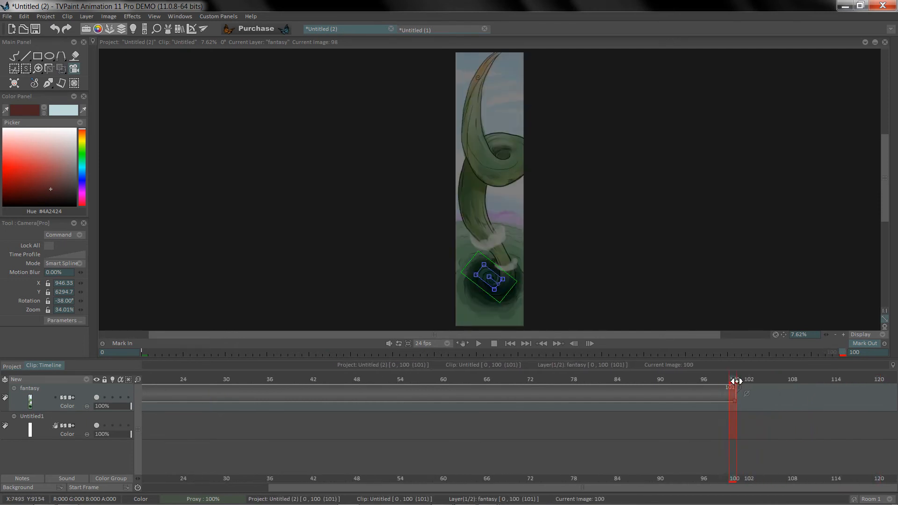
# - Play the project repeatedly from its start to check whether the two clips run one after the other
pyautogui.click(12, 367)
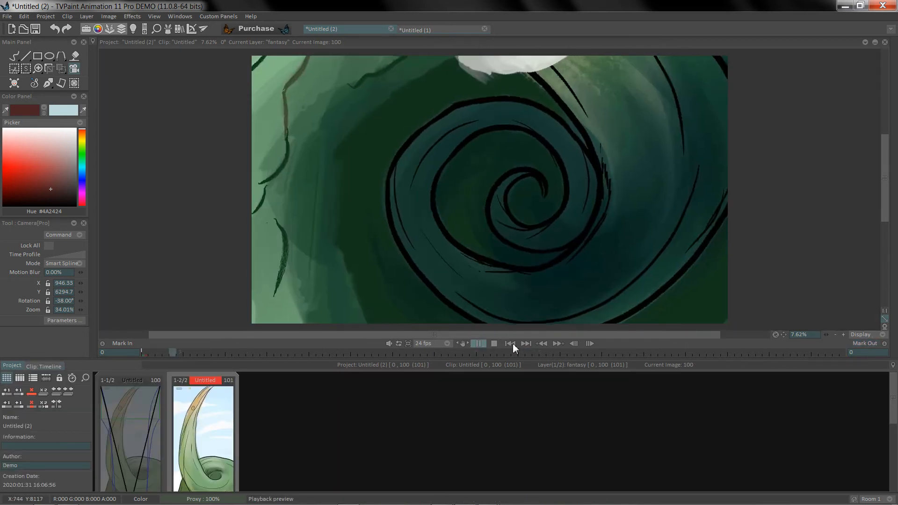
pyautogui.click(478, 344)
pyautogui.click(510, 345)
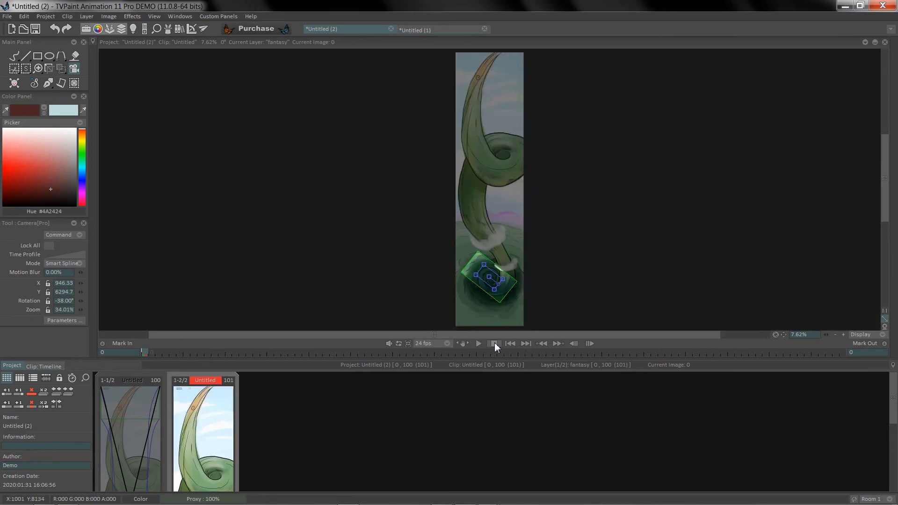
pyautogui.click(494, 344)
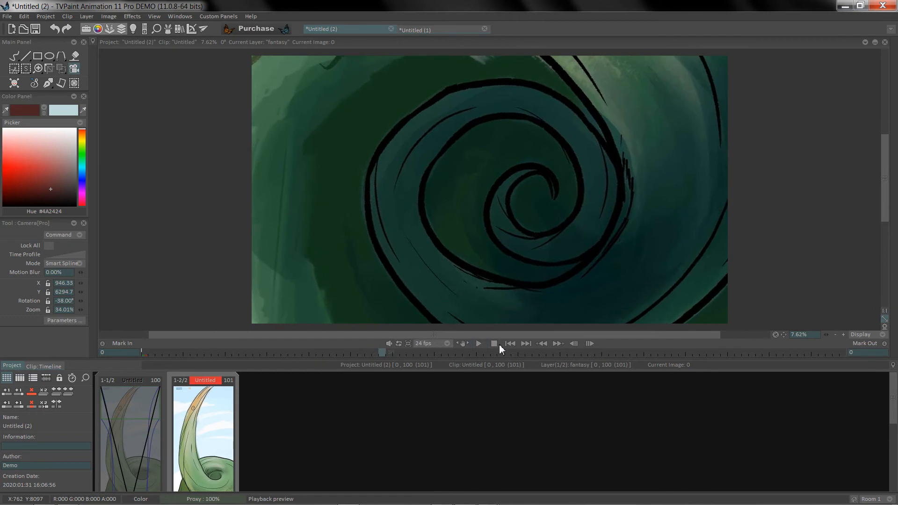
pyautogui.click(494, 344)
pyautogui.click(141, 403)
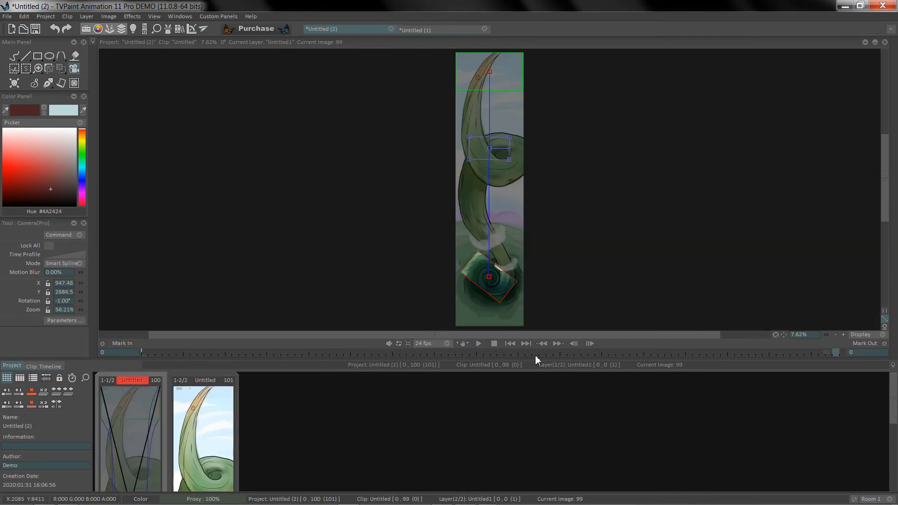
pyautogui.click(509, 344)
pyautogui.click(489, 344)
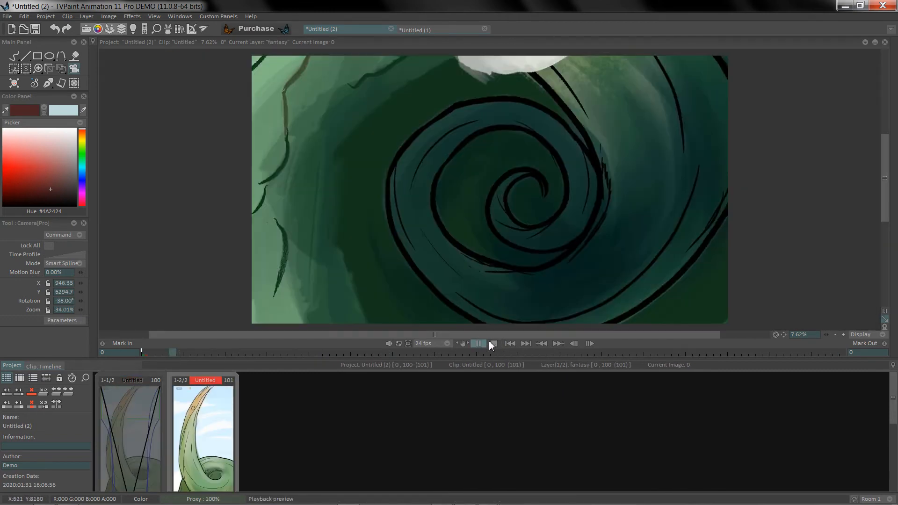
pyautogui.click(494, 345)
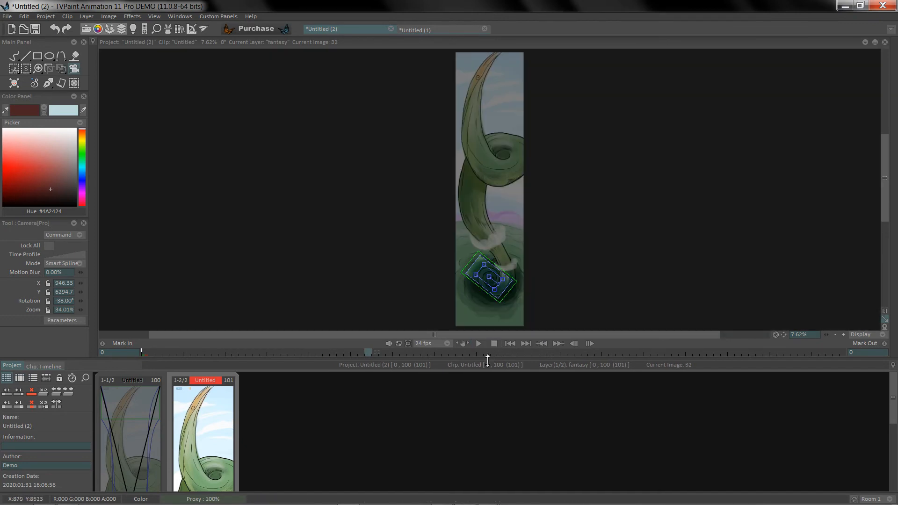
# - Check the first clip's timeline and replay the project to examine why playback skips that clip
pyautogui.doubleClick(138, 380)
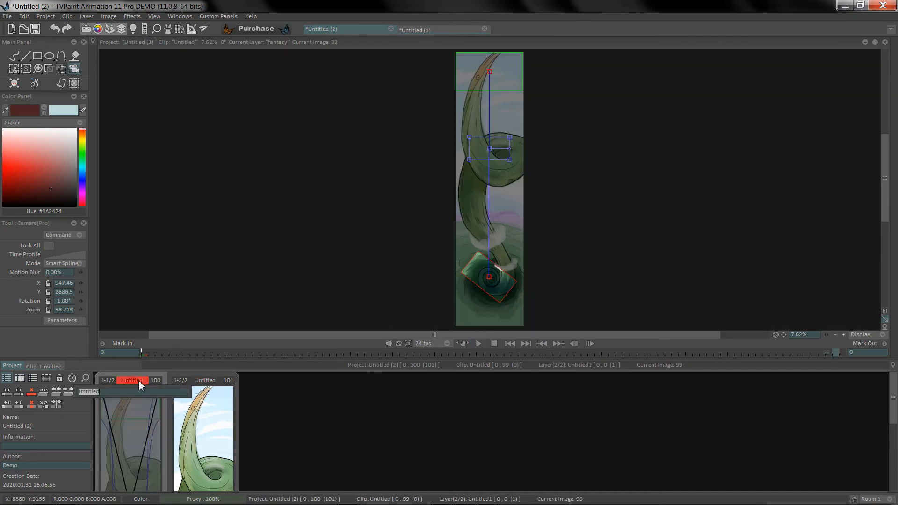
pyautogui.doubleClick(152, 380)
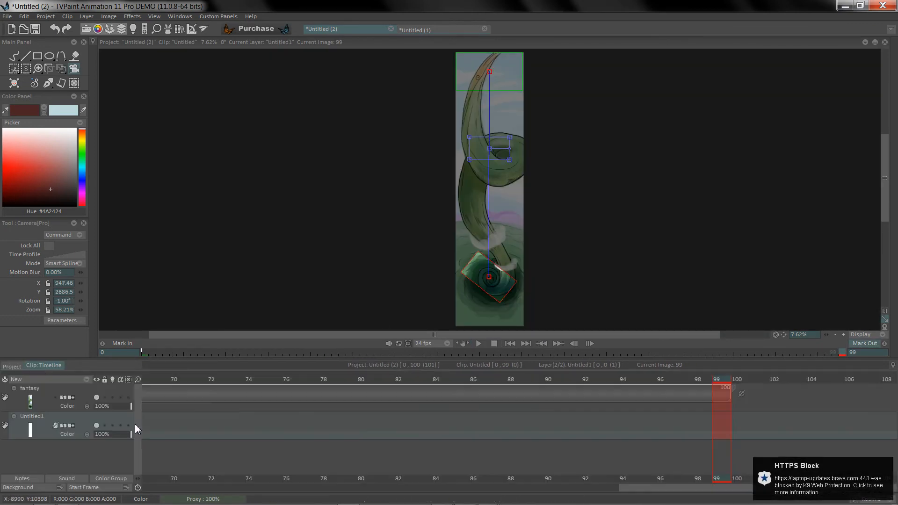
pyautogui.click(11, 367)
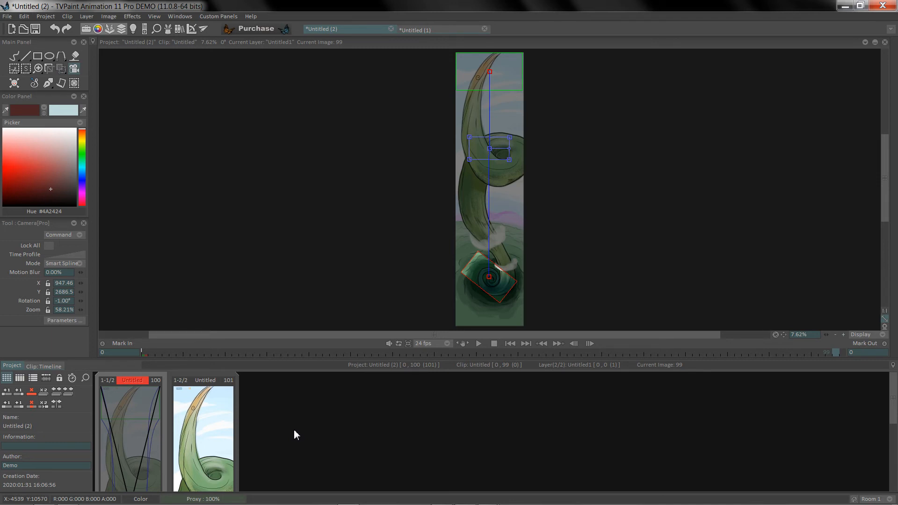
pyautogui.click(480, 343)
pyautogui.click(493, 344)
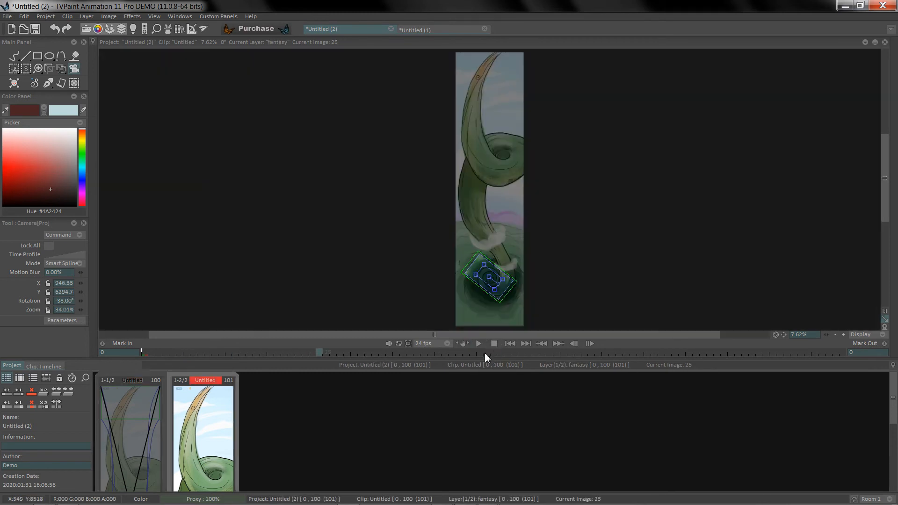
pyautogui.click(140, 400)
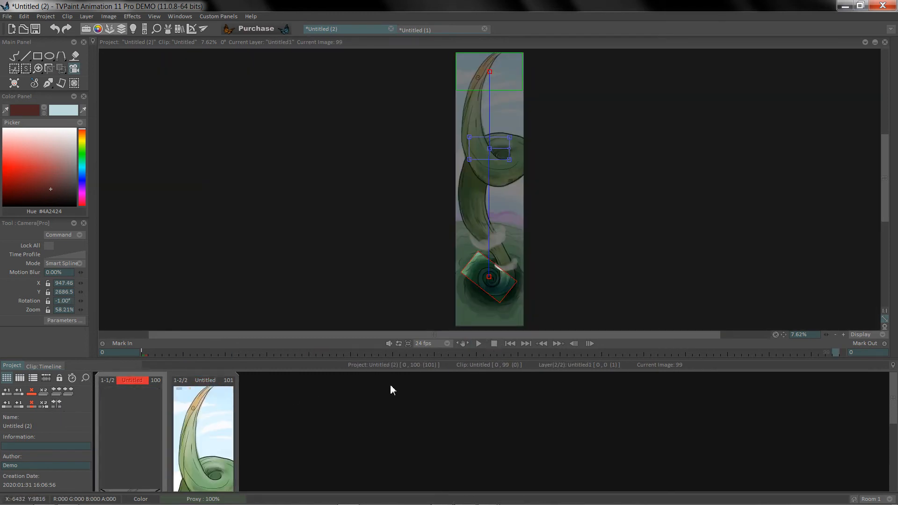
pyautogui.click(511, 344)
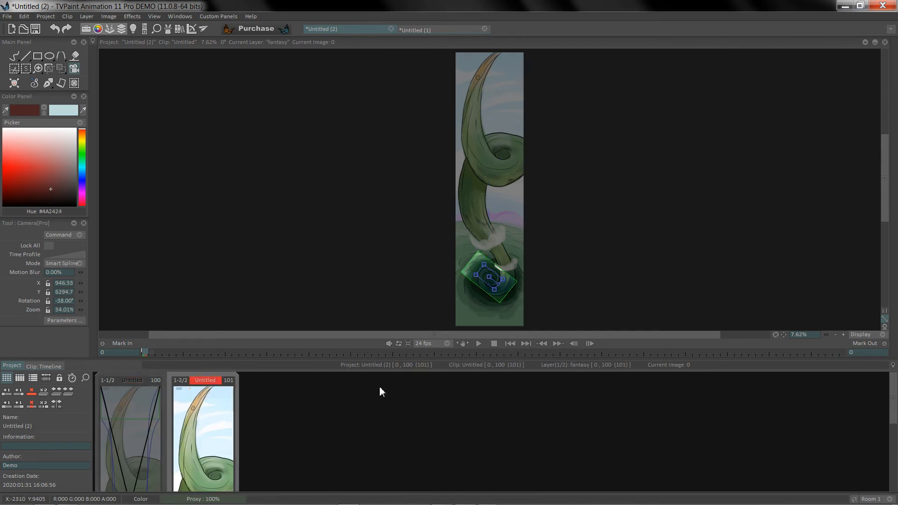
# - Switch from the camera tool to the freehand brush and turn off Hide Clip for the first clip
pyautogui.click(349, 263)
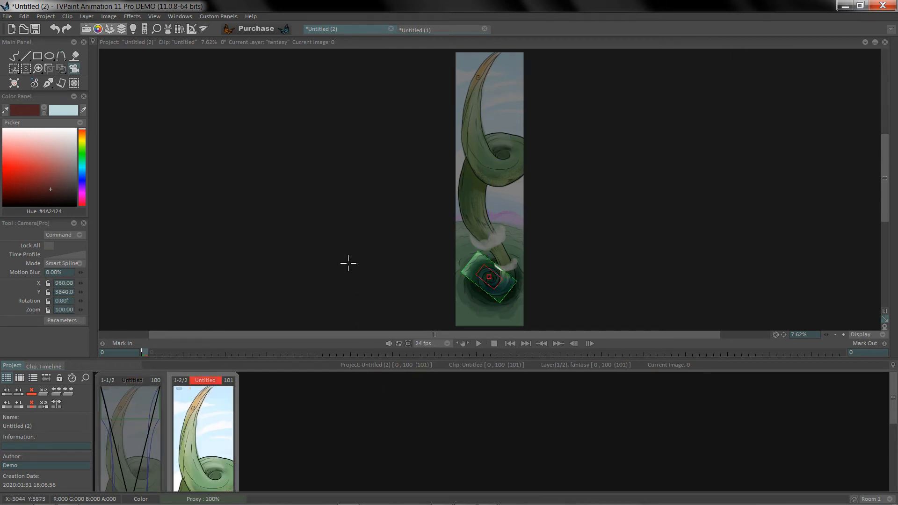
pyautogui.click(12, 56)
pyautogui.click(130, 376)
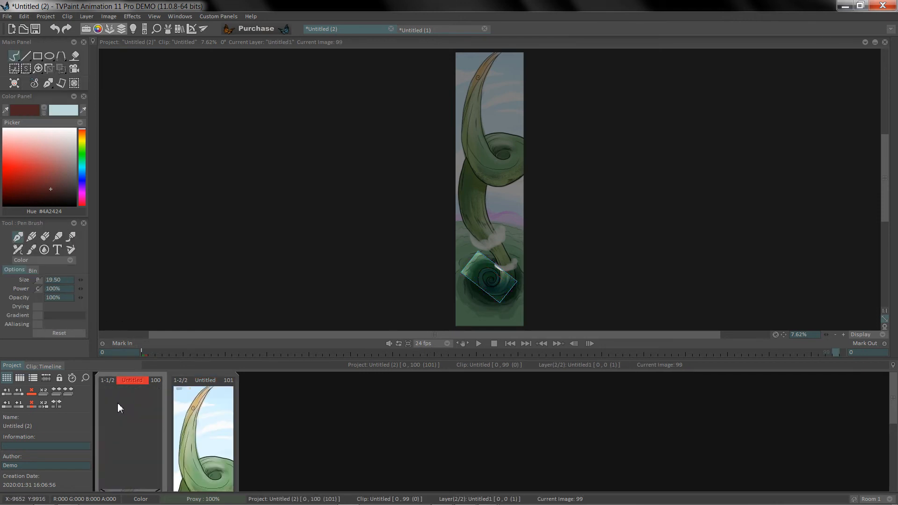
pyautogui.rightClick(127, 398)
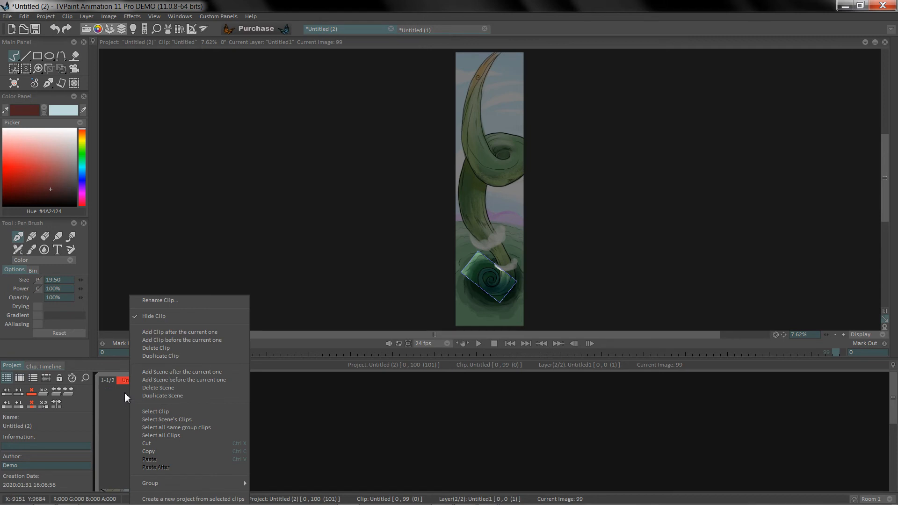
pyautogui.click(123, 402)
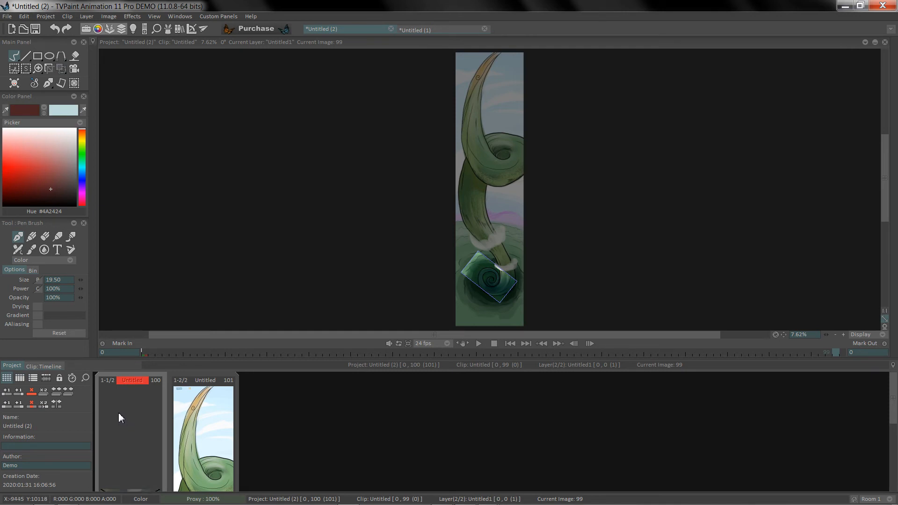
pyautogui.rightClick(146, 413)
pyautogui.click(178, 319)
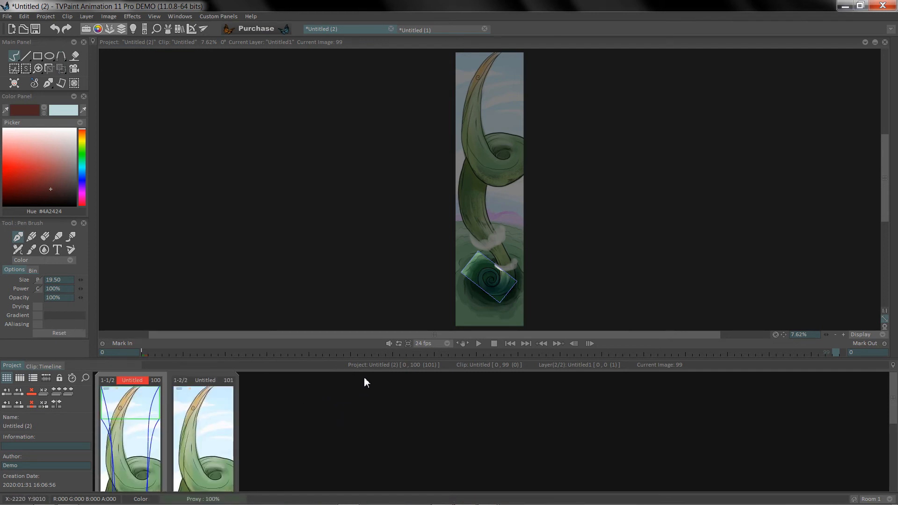
# - Play the project from the first clip to review the camera pan down the painting
pyautogui.click(495, 344)
pyautogui.click(478, 344)
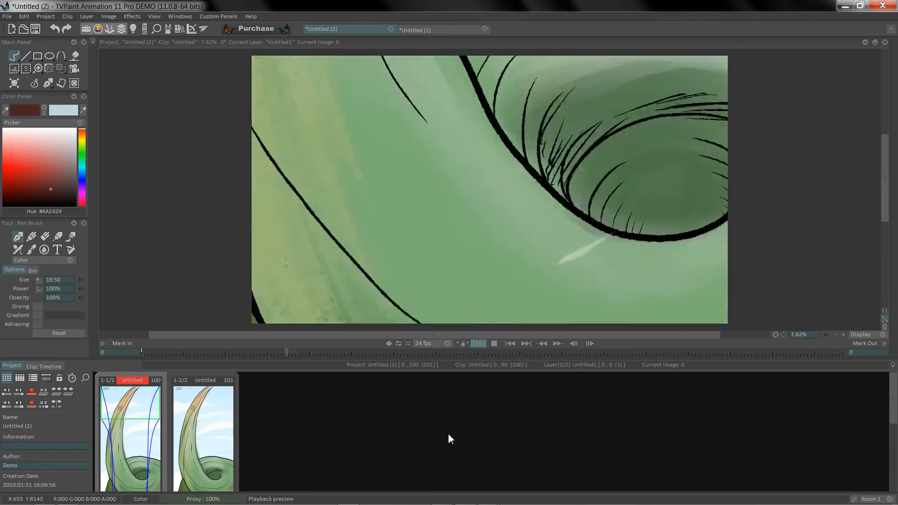
pyautogui.click(435, 315)
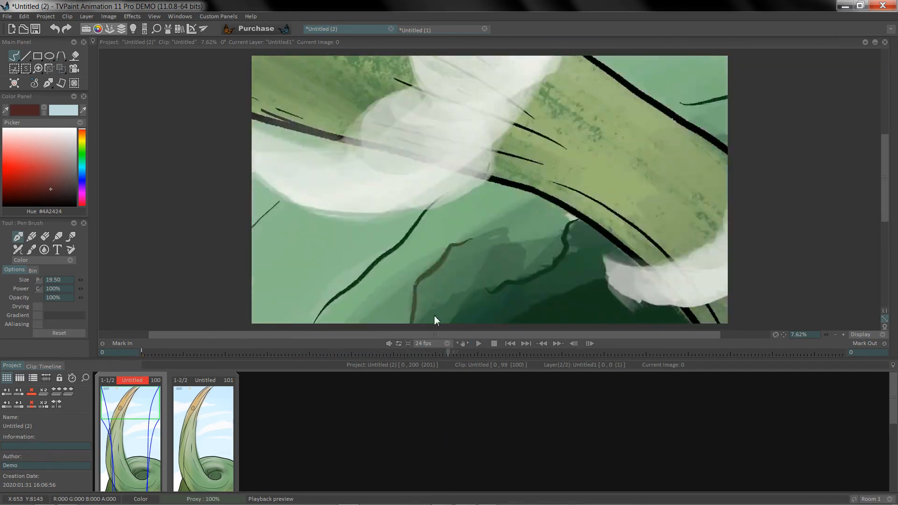
# - Open the second clip's timeline and add a new animation layer above the fantasy layer
pyautogui.click(215, 416)
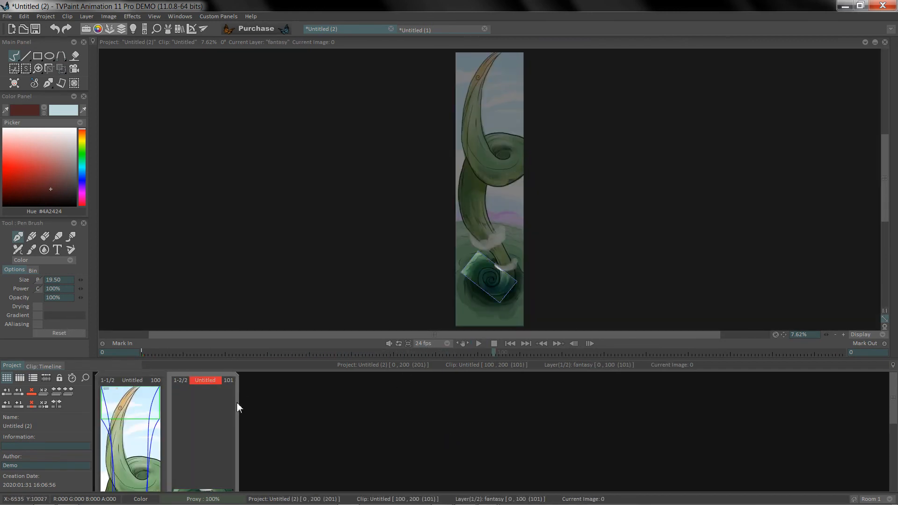
pyautogui.doubleClick(223, 415)
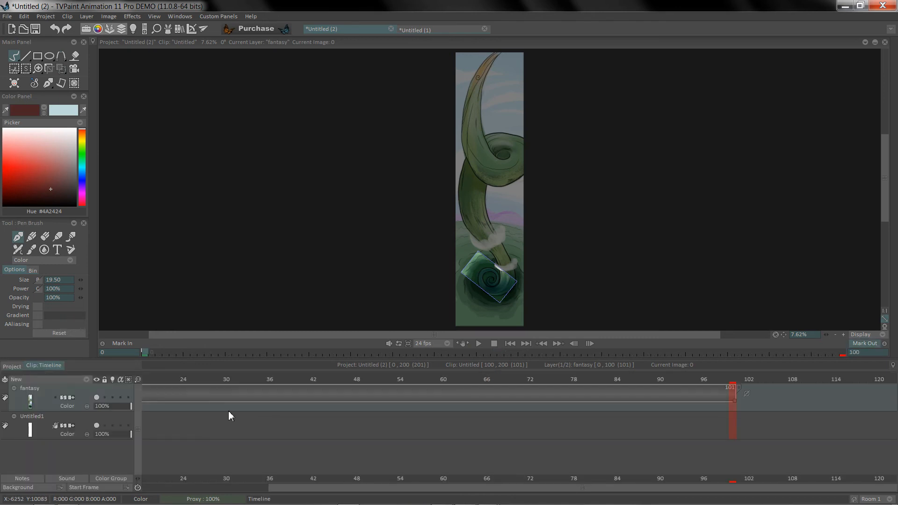
pyautogui.moveTo(723, 381); pyautogui.dragTo(90, 388)
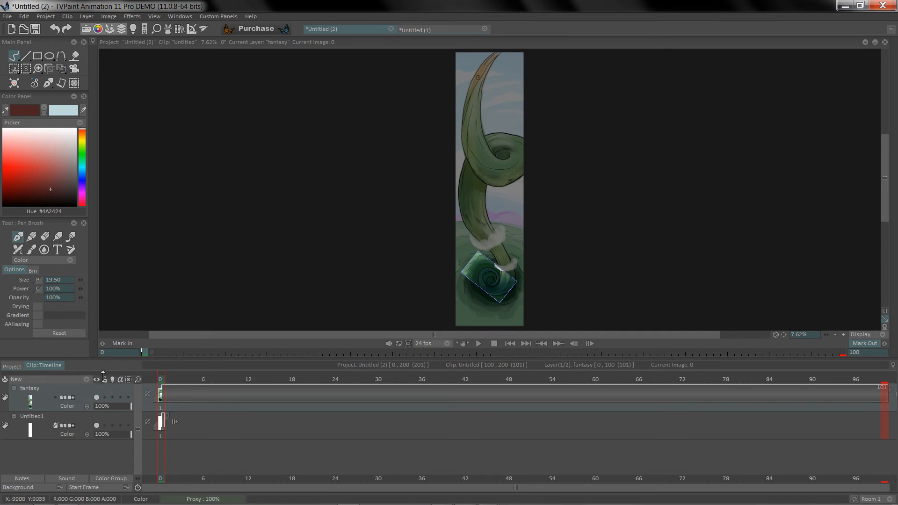
pyautogui.rightClick(36, 451)
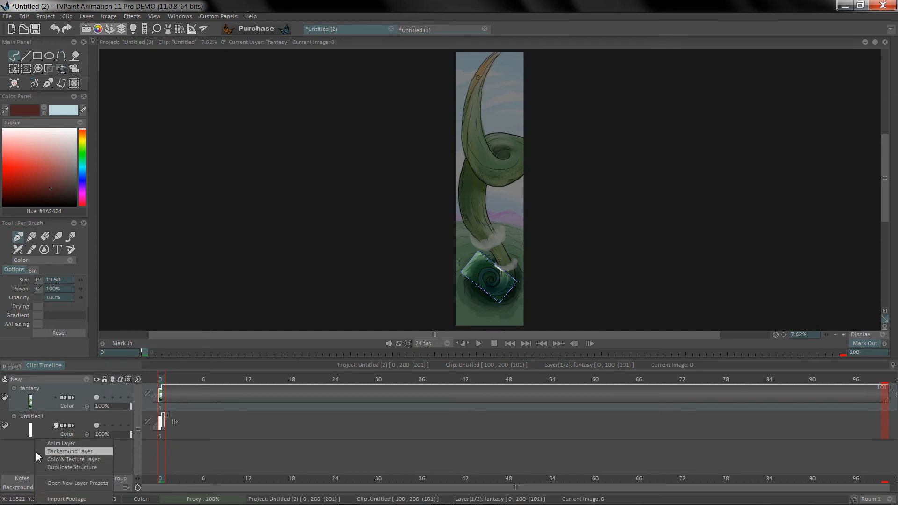
pyautogui.click(64, 443)
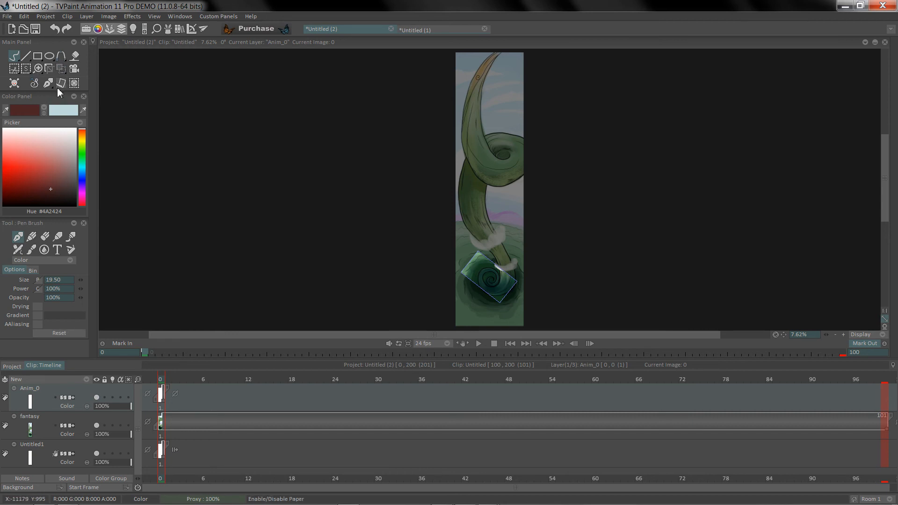
# - With the Paint bucket active, add a second blank image at frame 1 of the new layer and set the colour to black (#000000)
pyautogui.click(75, 56)
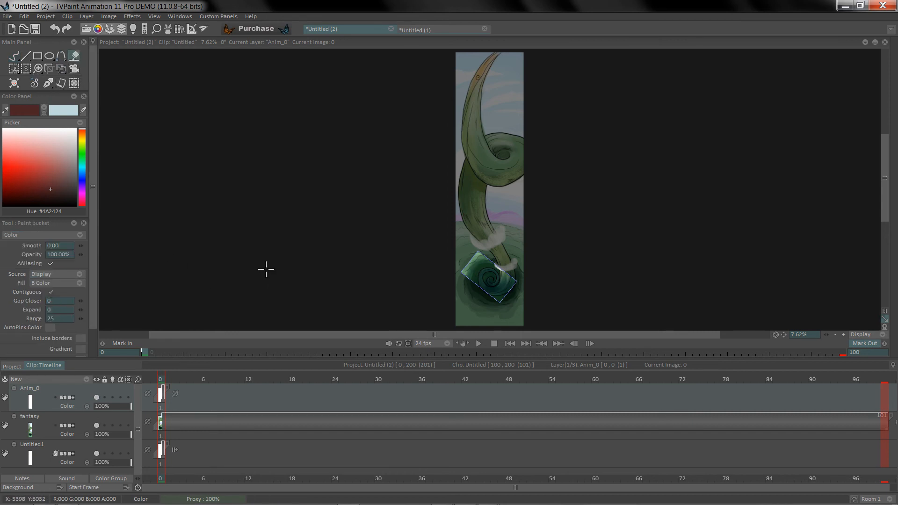
pyautogui.click(174, 382)
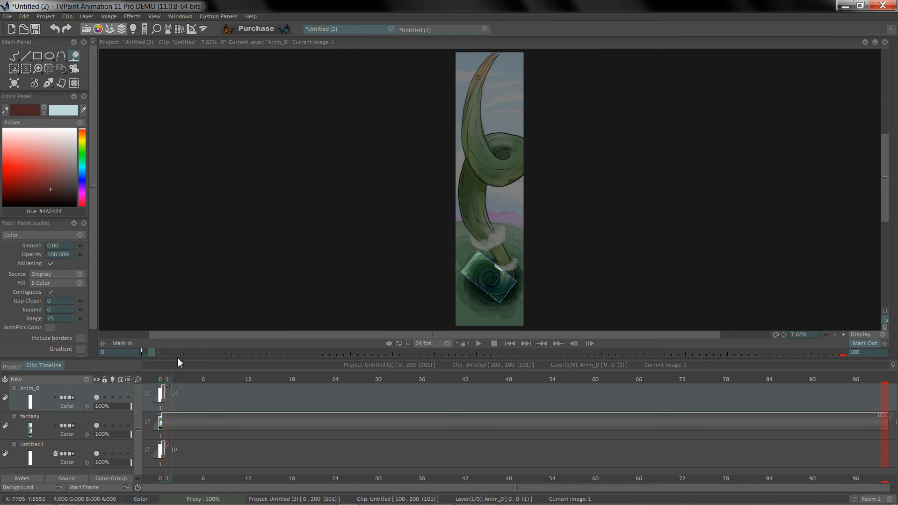
pyautogui.press('Insert')
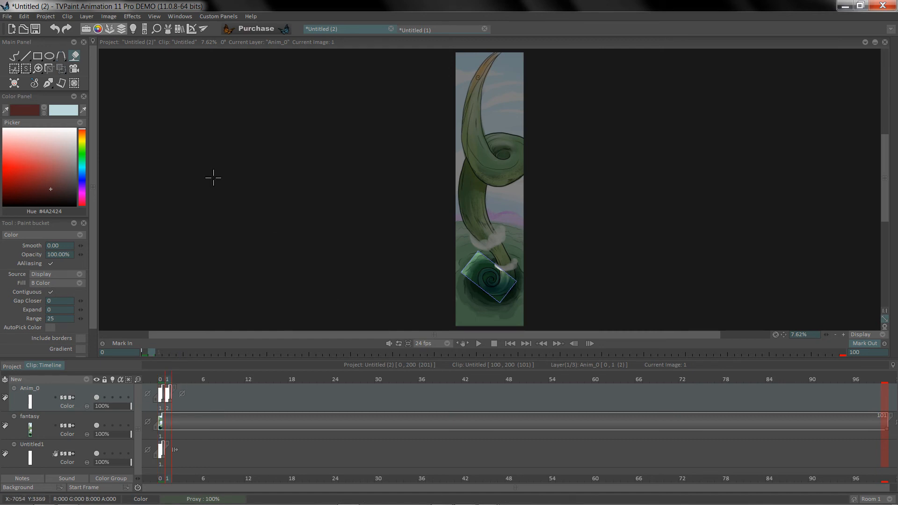
pyautogui.moveTo(40, 134); pyautogui.dragTo(89, 230)
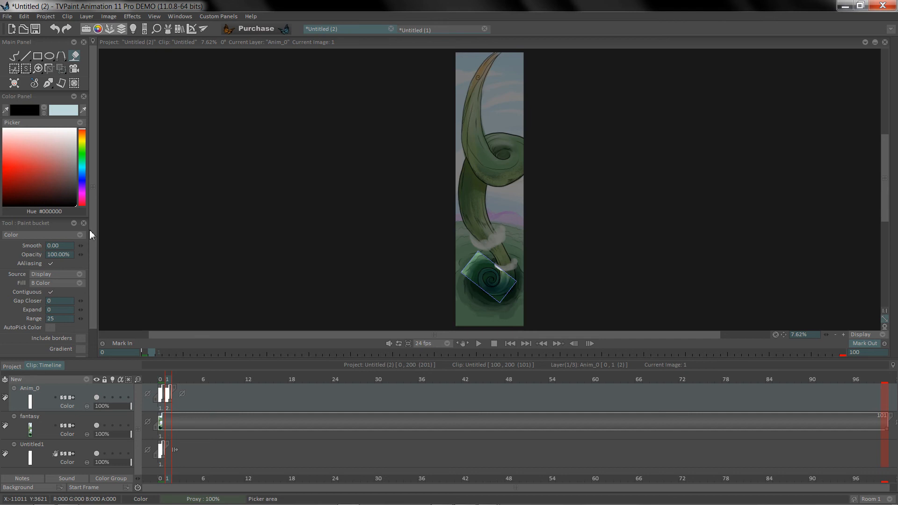
# - Hide the fantasy and Untitled1 layers and fill the whole second image of the animation layer with black
pyautogui.click(494, 278)
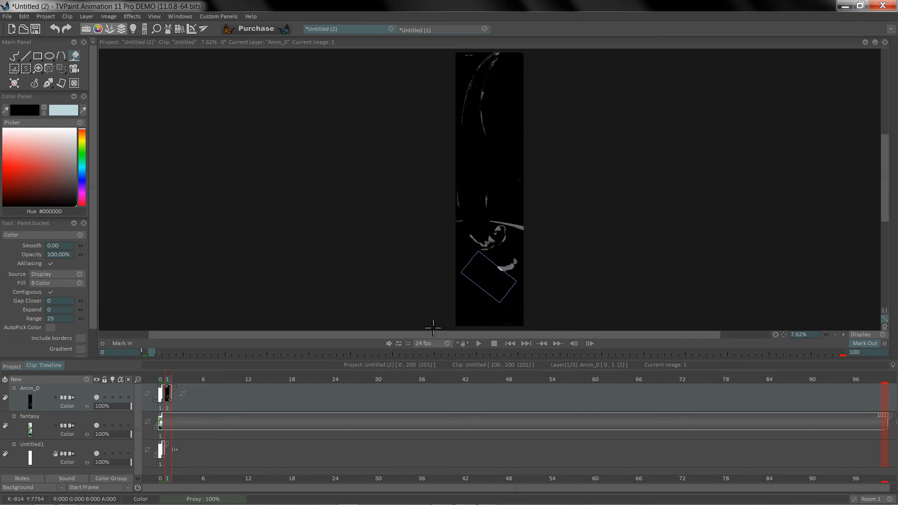
pyautogui.hotkey('ctrl', 'z')
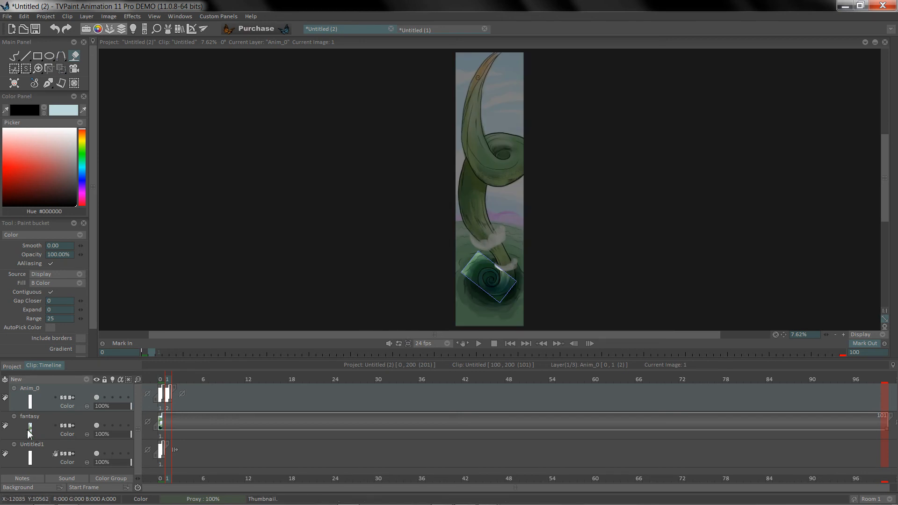
pyautogui.click(96, 426)
pyautogui.click(97, 453)
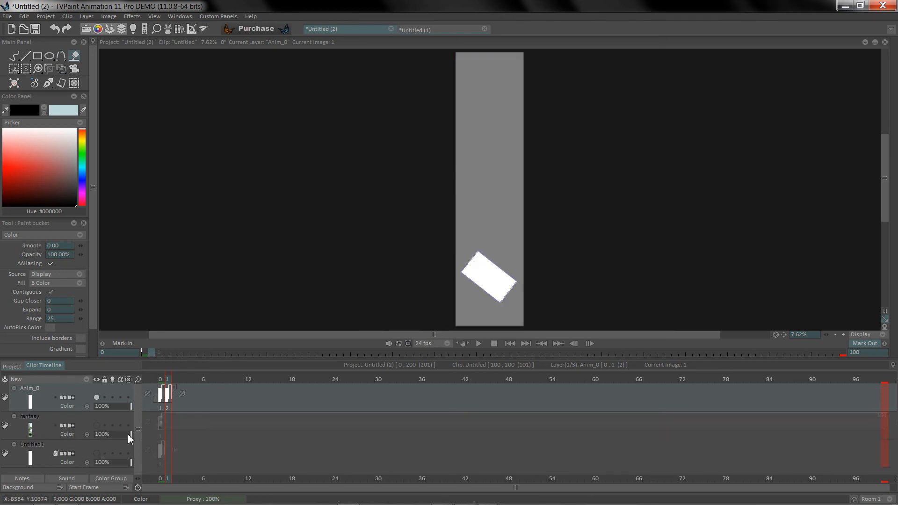
pyautogui.click(500, 279)
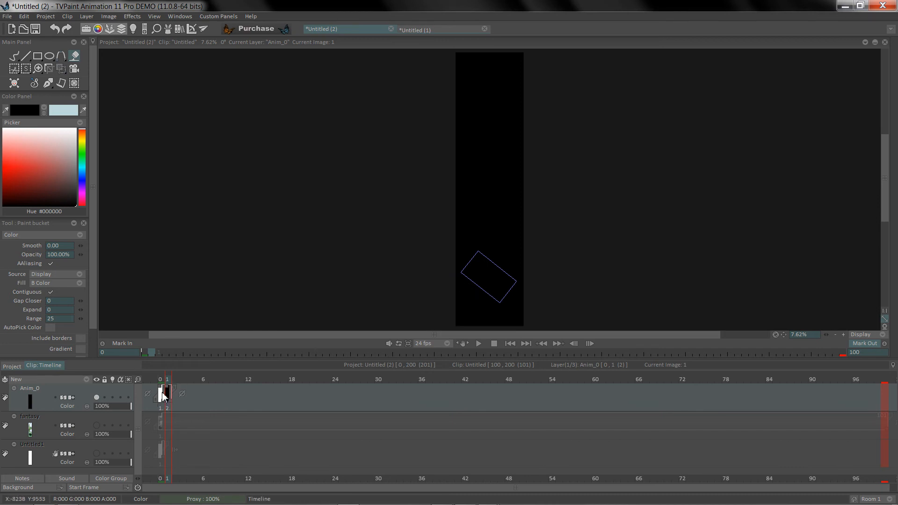
# - Extend the animation layer to the clip's last frame using Stretch with Interpolate, creating a white-to-black fade
pyautogui.moveTo(175, 393); pyautogui.dragTo(723, 395)
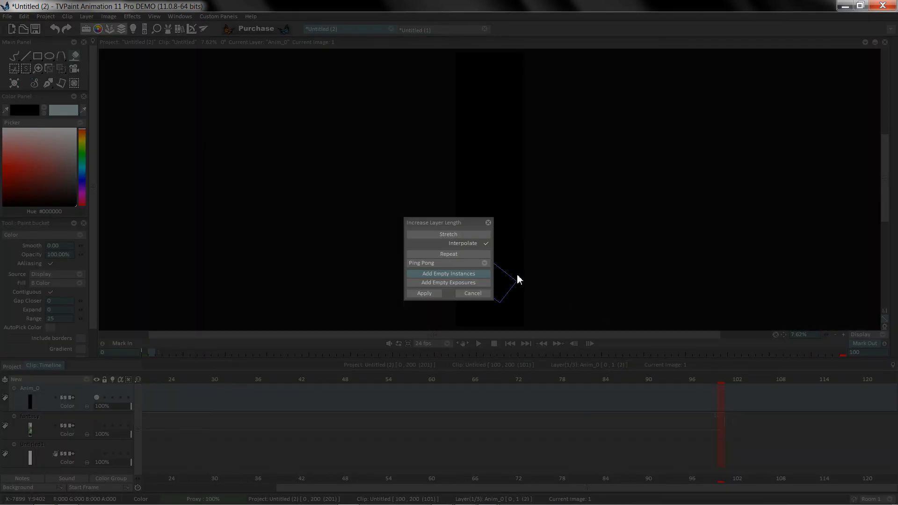
pyautogui.click(453, 235)
pyautogui.click(425, 294)
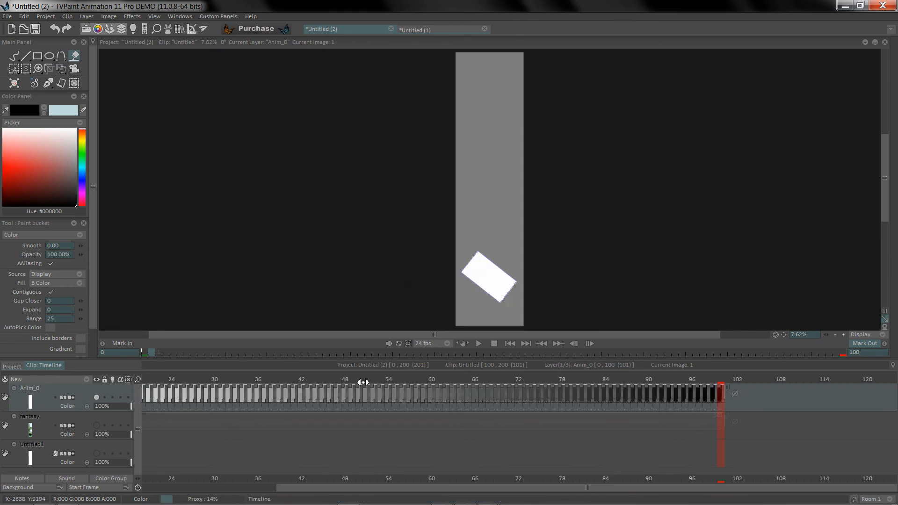
# - Return to the clip's first frame and show the fantasy and Untitled1 layers again
pyautogui.click(326, 385)
pyautogui.moveTo(326, 385); pyautogui.dragTo(27, 409)
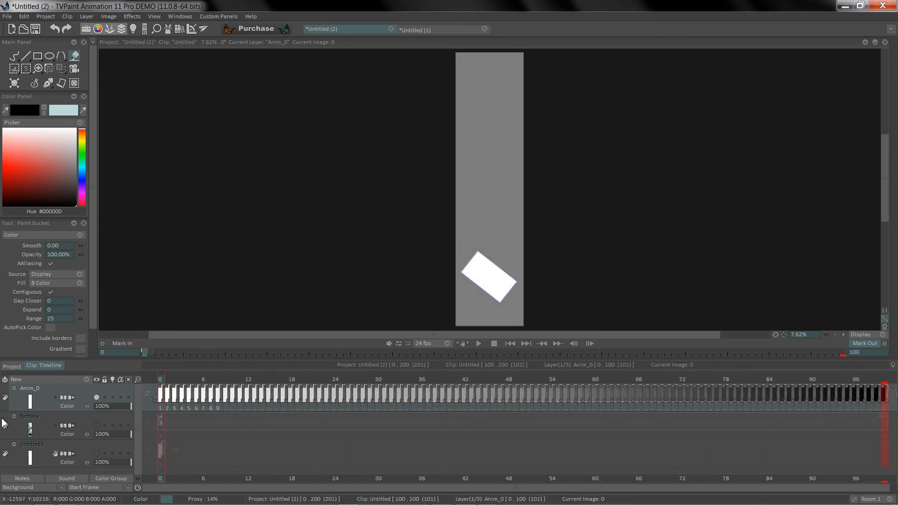
pyautogui.click(97, 425)
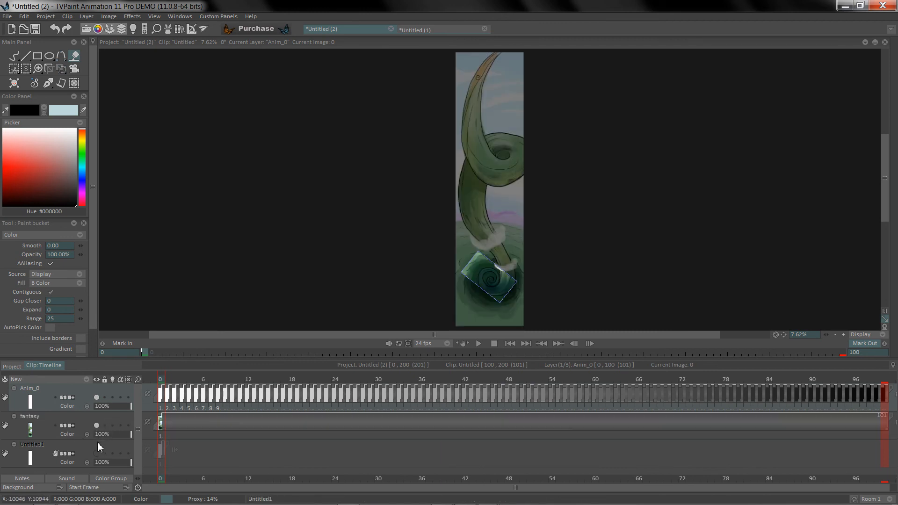
pyautogui.click(96, 453)
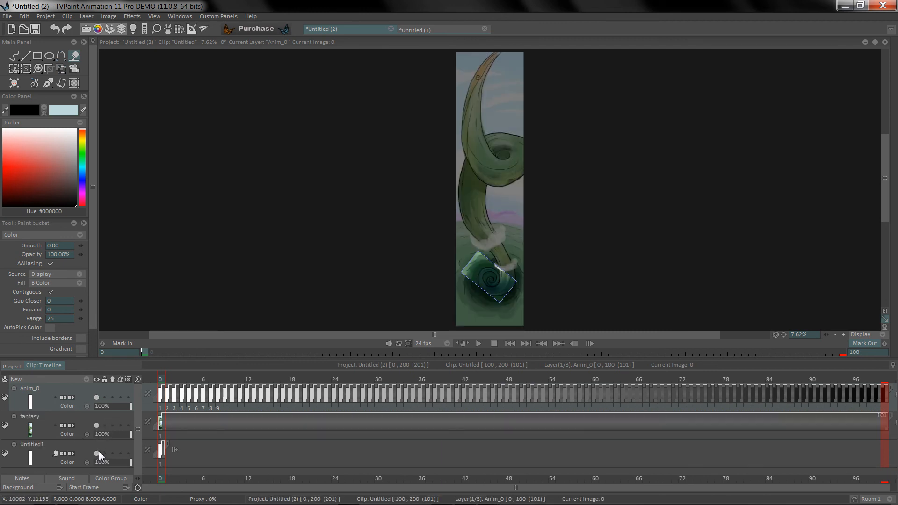
# - Switch to the project view and play the project to review both clips, then stop playback
pyautogui.click(12, 366)
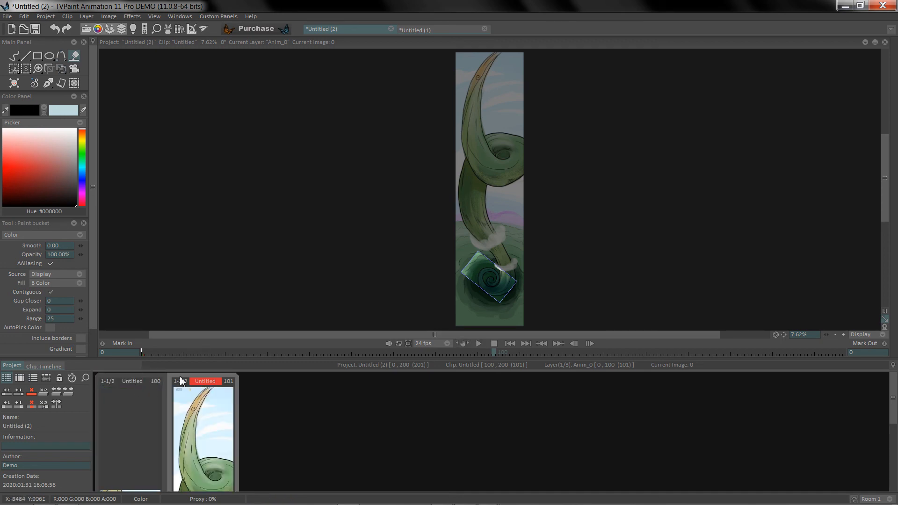
pyautogui.click(478, 344)
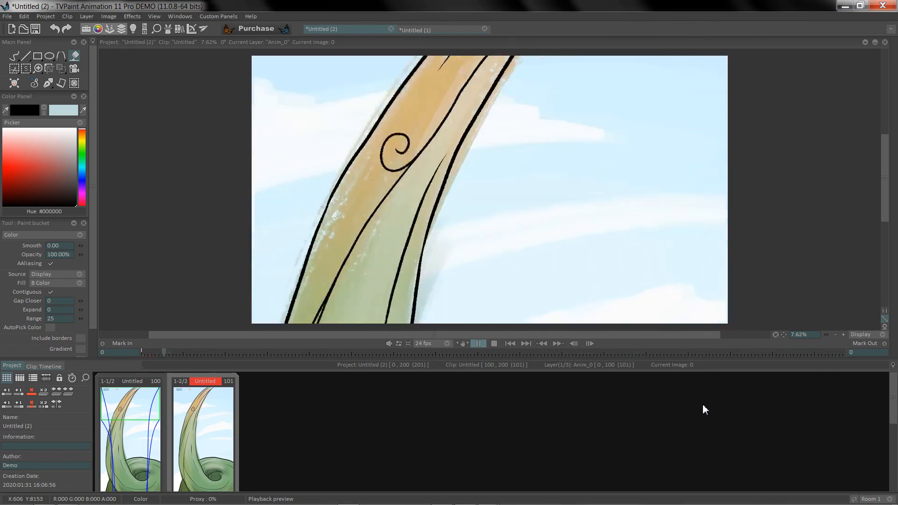
pyautogui.click(494, 344)
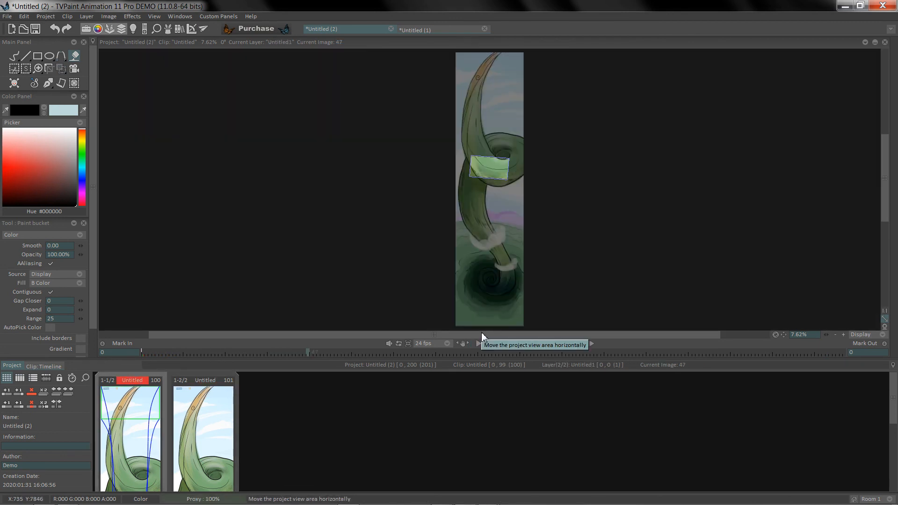